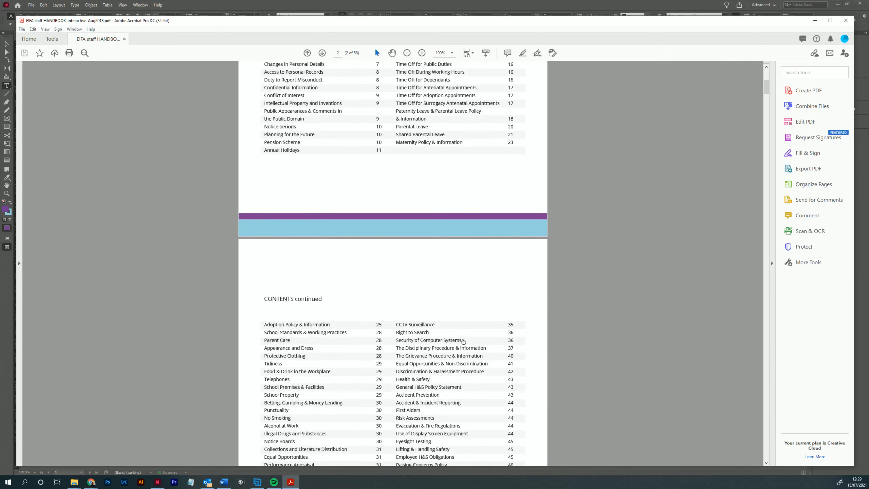
# - Follow the contents entry for Discrimination & Harassment Procedure, then return to the contents page through the back to contents link
pyautogui.scroll(-1, 419, 335)
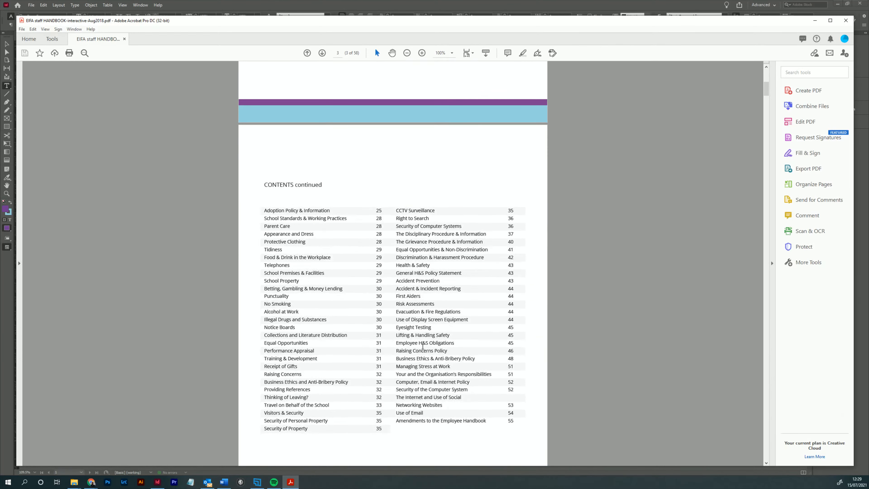
pyautogui.click(406, 258)
pyautogui.scroll(1, 468, 222)
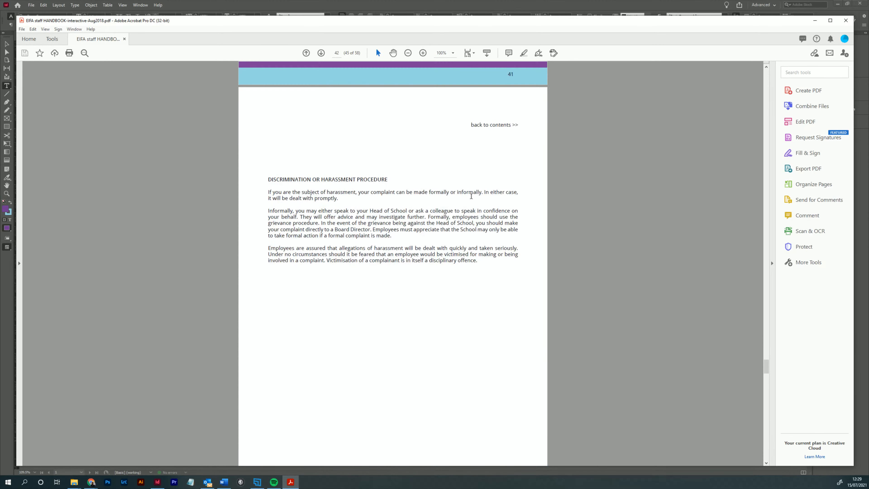
pyautogui.click(486, 128)
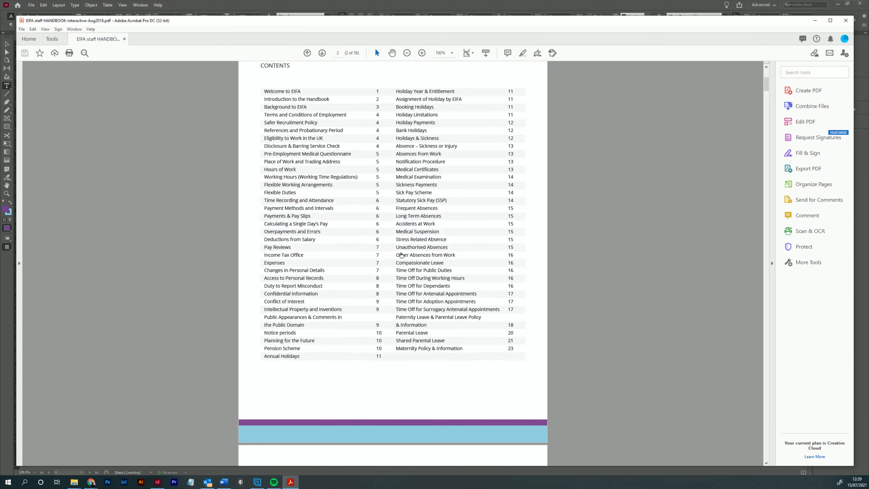
# - Test the Disclosure & Barring Service Check entry in the contents and go back to the contents page
pyautogui.click(289, 147)
pyautogui.scroll(4, 462, 289)
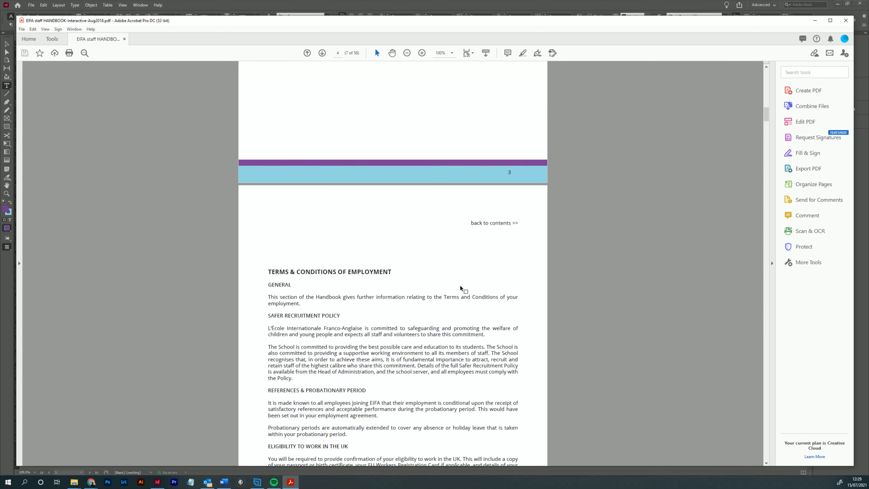
pyautogui.click(483, 224)
pyautogui.scroll(10, 447, 320)
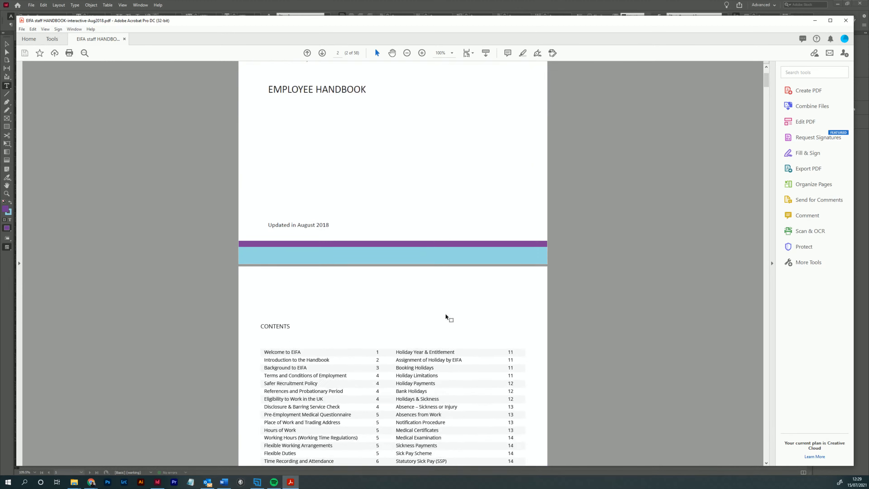
pyautogui.scroll(-6, 446, 318)
pyautogui.scroll(-2, 446, 317)
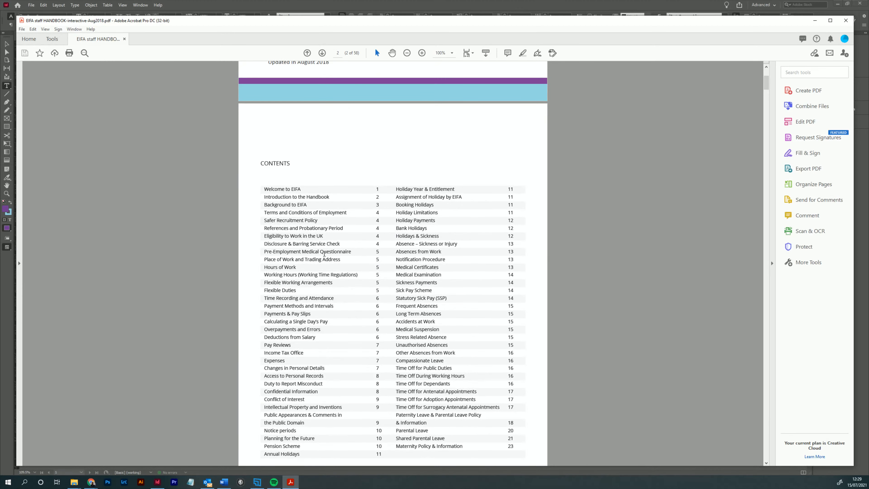
# - Follow the Hours of Work contents entry, review the pages back to the Welcome page, and return to the contents
pyautogui.click(298, 264)
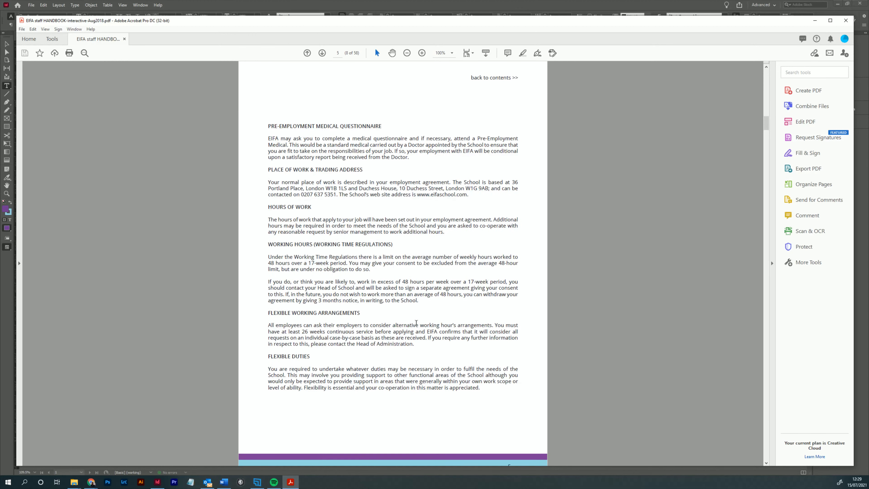
pyautogui.scroll(16, 418, 333)
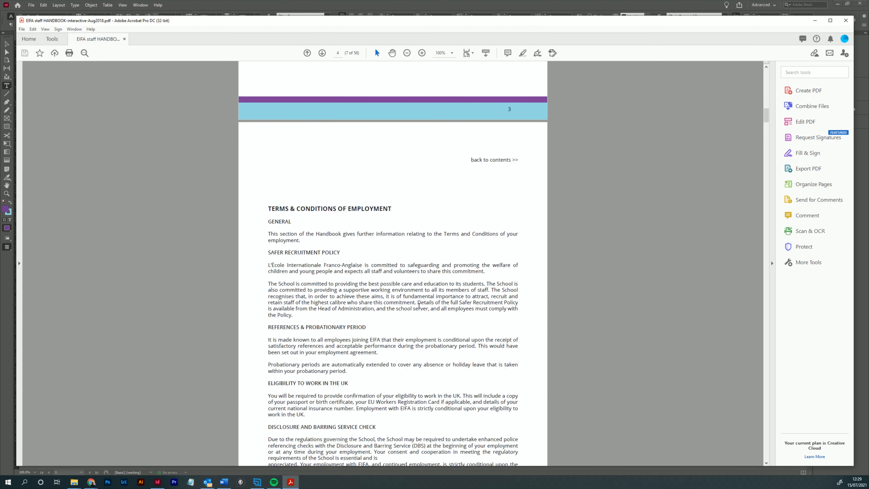
pyautogui.scroll(3, 421, 356)
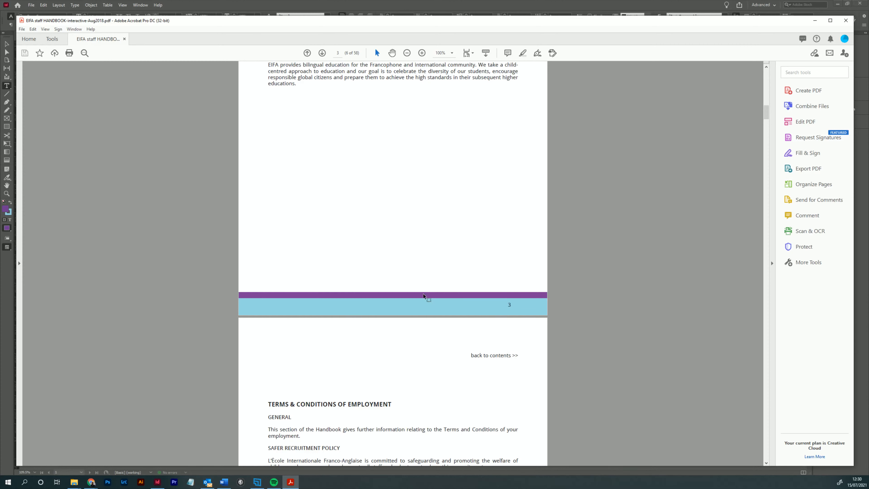
pyautogui.scroll(6, 404, 319)
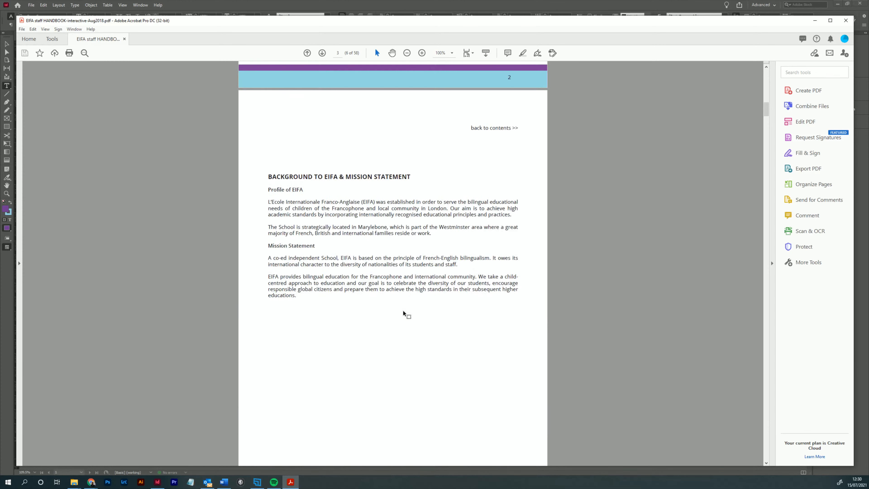
pyautogui.scroll(3, 424, 305)
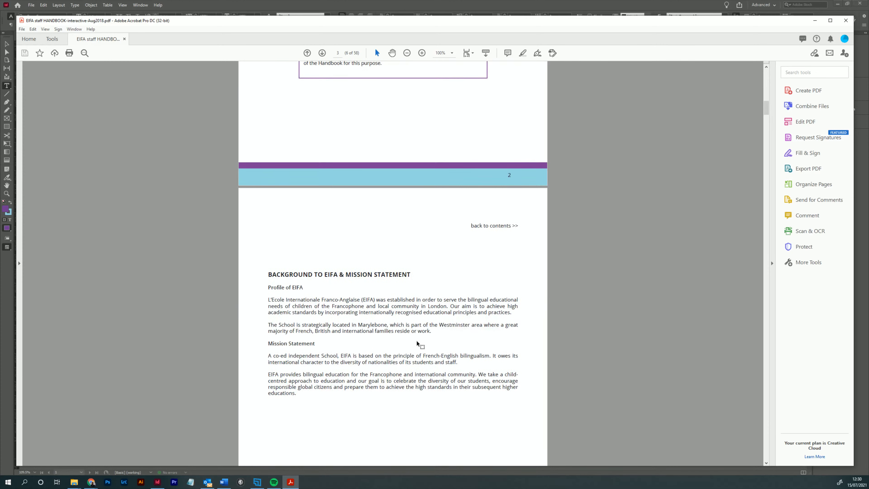
pyautogui.scroll(1, 417, 342)
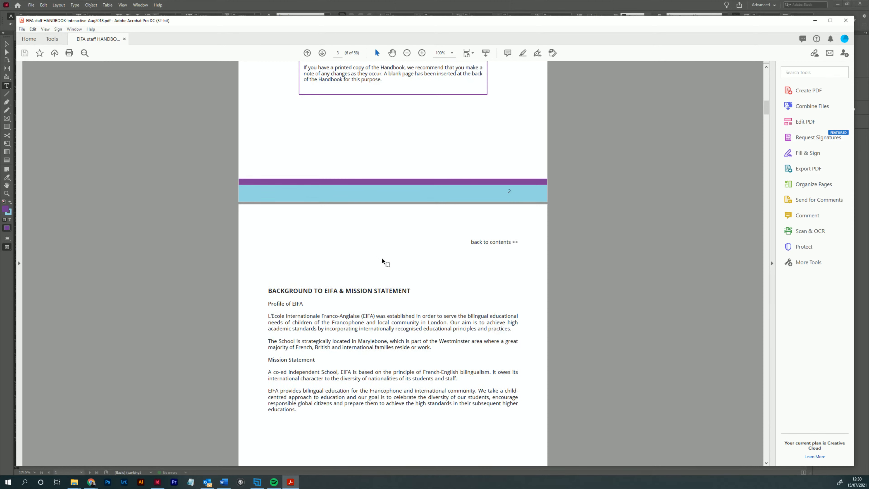
pyautogui.scroll(2, 399, 238)
pyautogui.scroll(3, 399, 239)
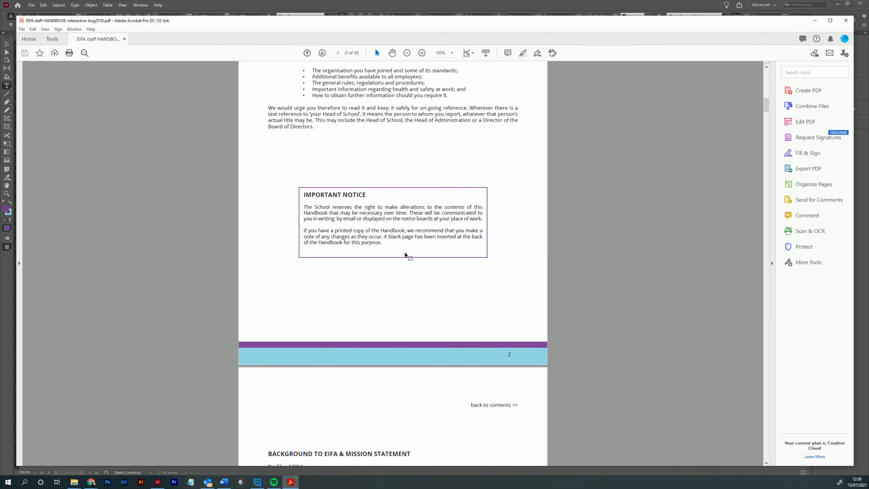
pyautogui.scroll(15, 365, 262)
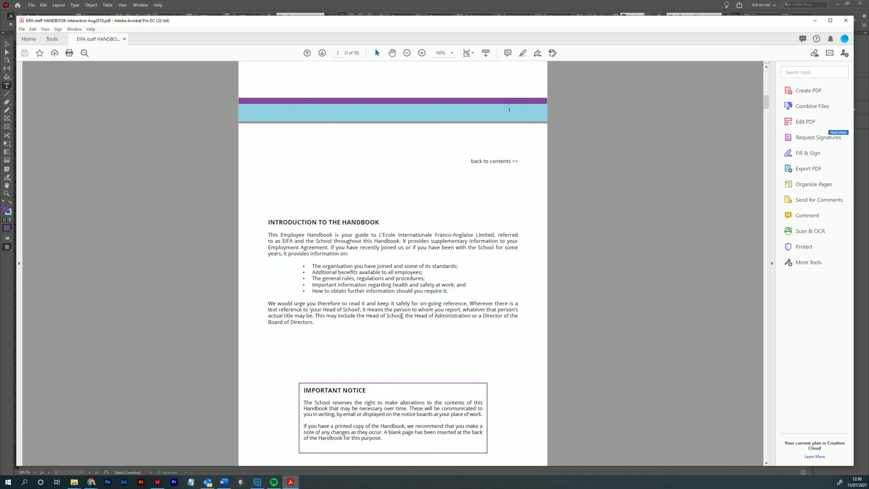
pyautogui.scroll(2, 397, 244)
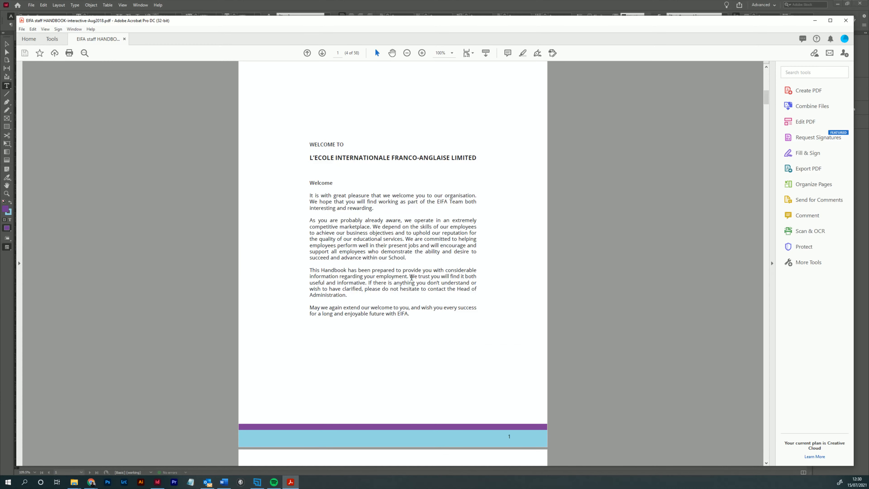
pyautogui.scroll(2, 502, 161)
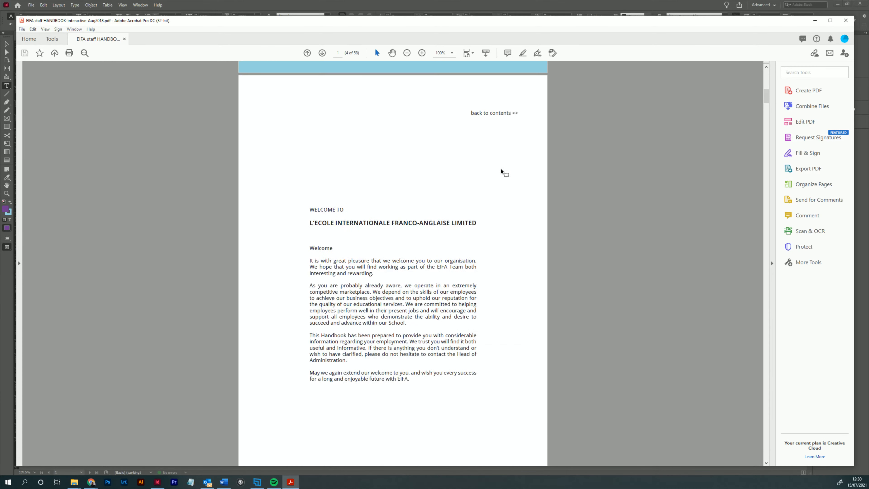
pyautogui.click(490, 114)
# - Test the Eligibility to Work in the UK contents entry and return to the contents pages
pyautogui.click(286, 139)
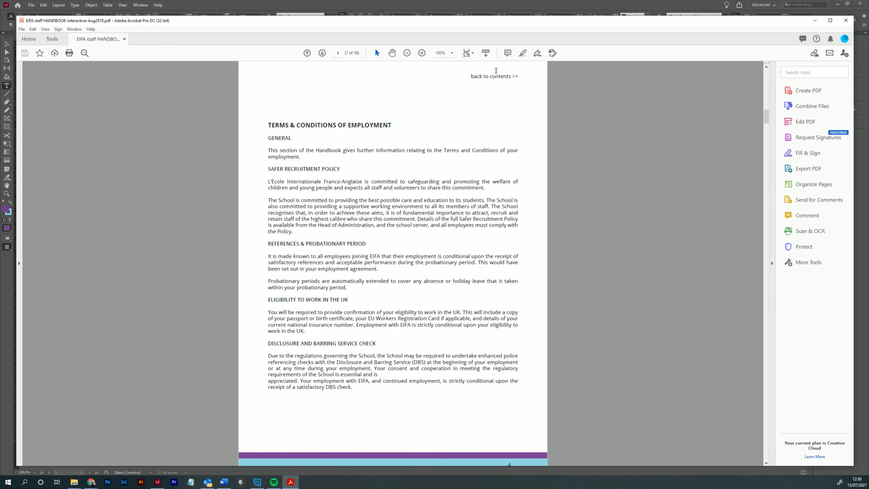
pyautogui.click(497, 78)
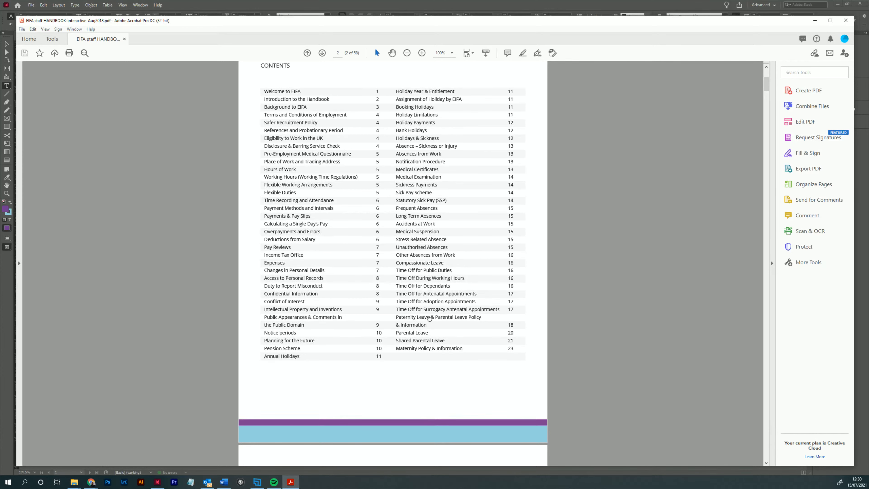
pyautogui.scroll(-3, 430, 318)
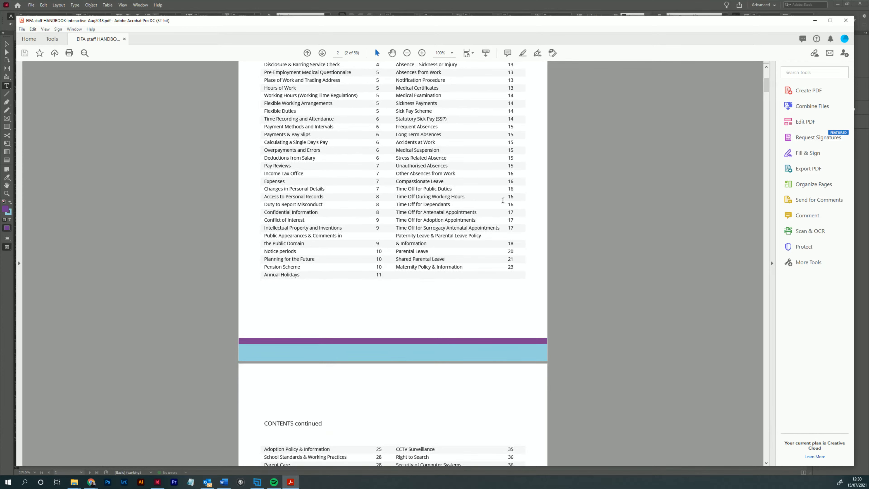
# - Switch to the InDesign document and examine the handbook's cover and the text of its contents page
pyautogui.click(815, 23)
pyautogui.scroll(3, 433, 229)
pyautogui.scroll(-3, 433, 229)
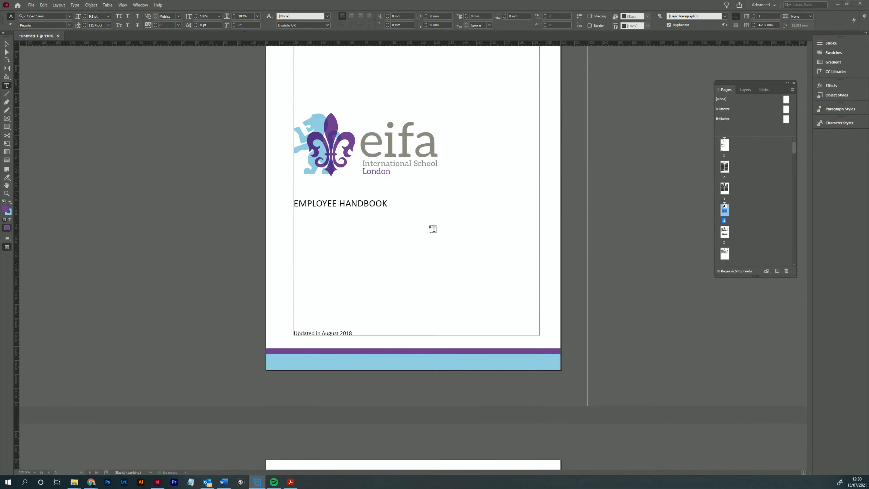
pyautogui.scroll(-6, 434, 229)
pyautogui.scroll(4, 432, 271)
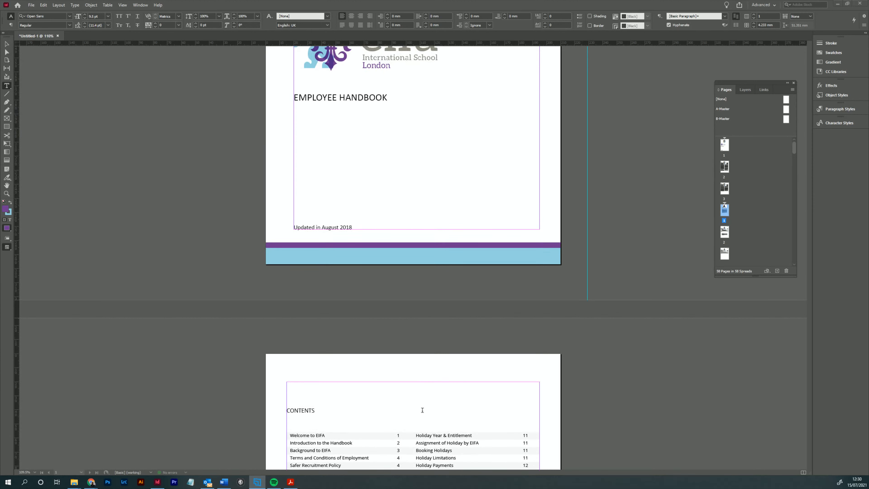
pyautogui.scroll(-5, 440, 411)
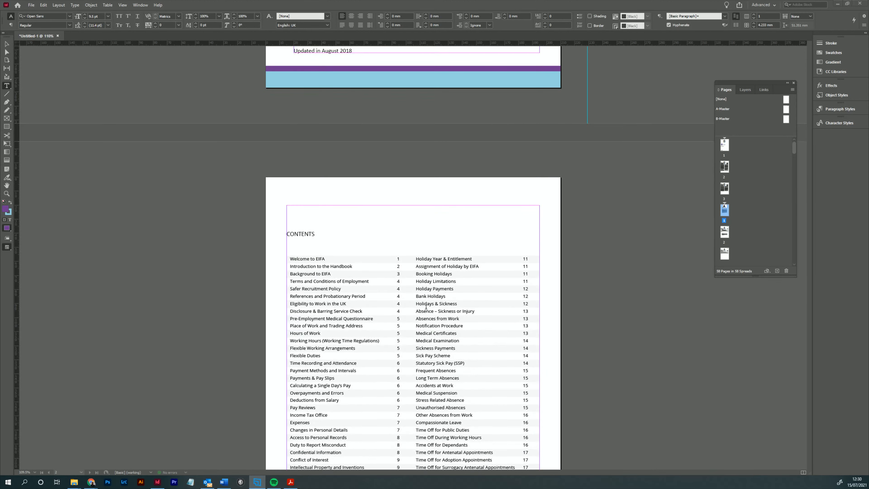
pyautogui.moveTo(427, 310); pyautogui.dragTo(470, 311)
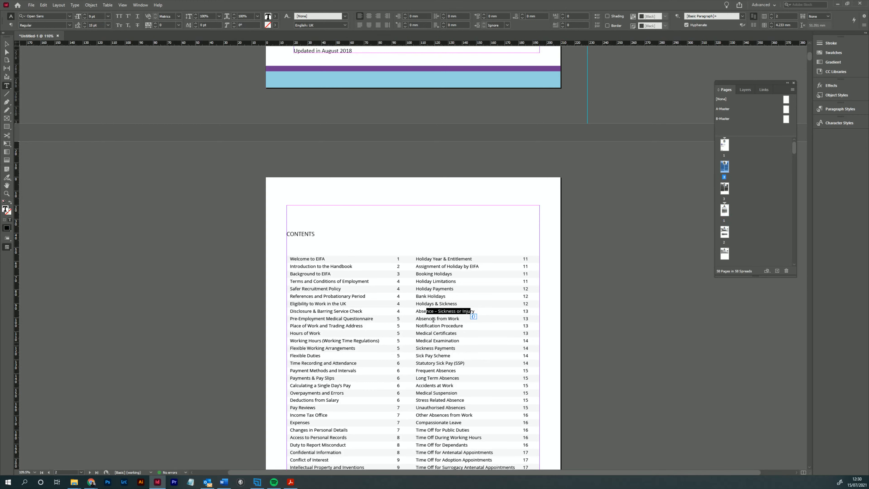
pyautogui.scroll(9, 437, 306)
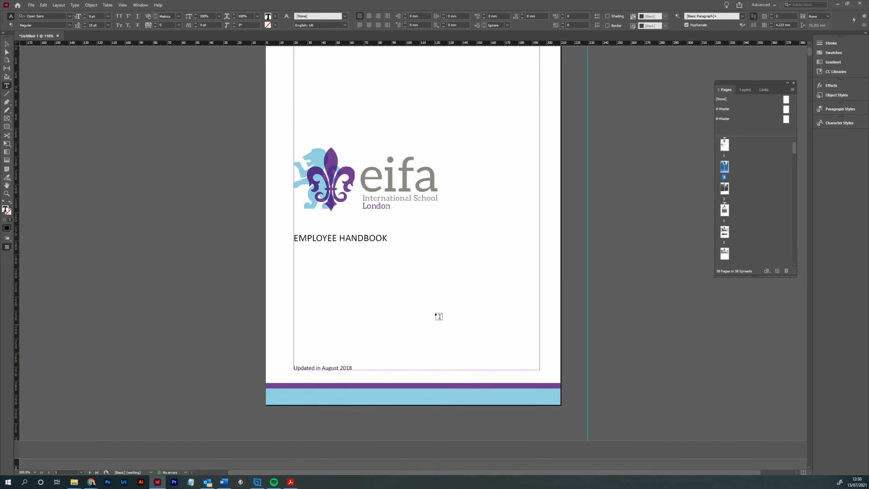
pyautogui.scroll(2, 434, 323)
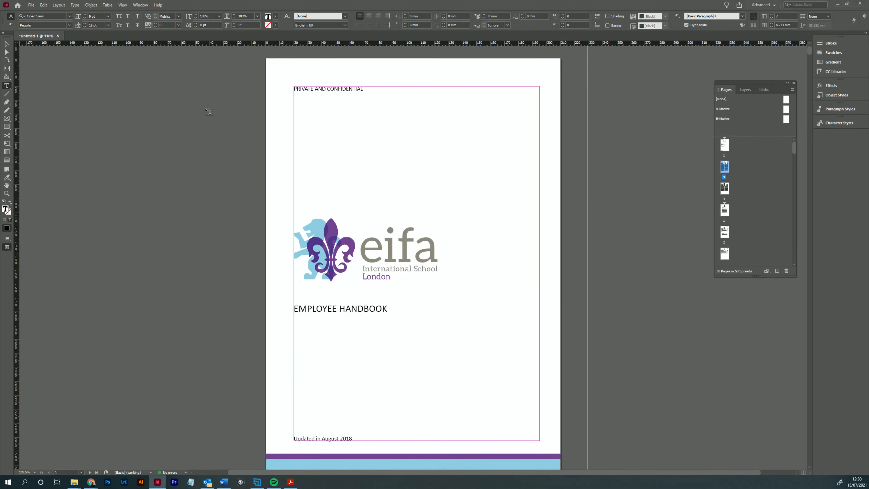
# - Review the page size, margins and bleed in Document Setup, then close it without changes
pyautogui.click(30, 5)
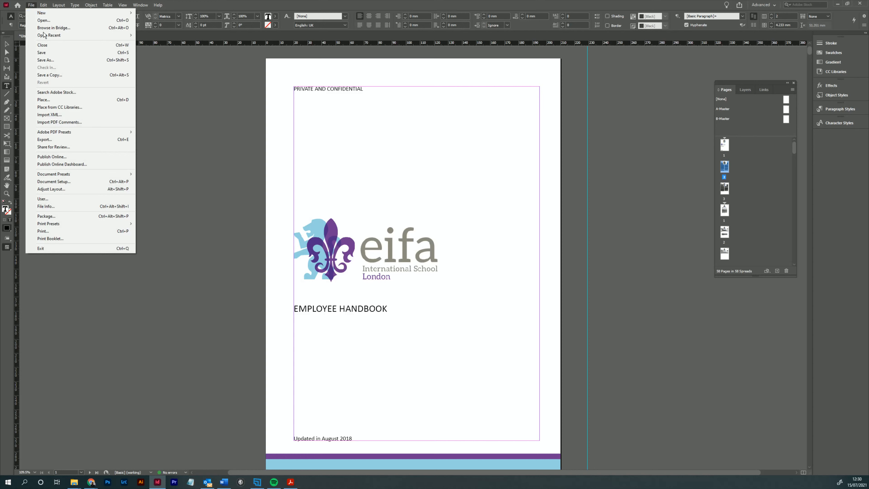
pyautogui.click(56, 182)
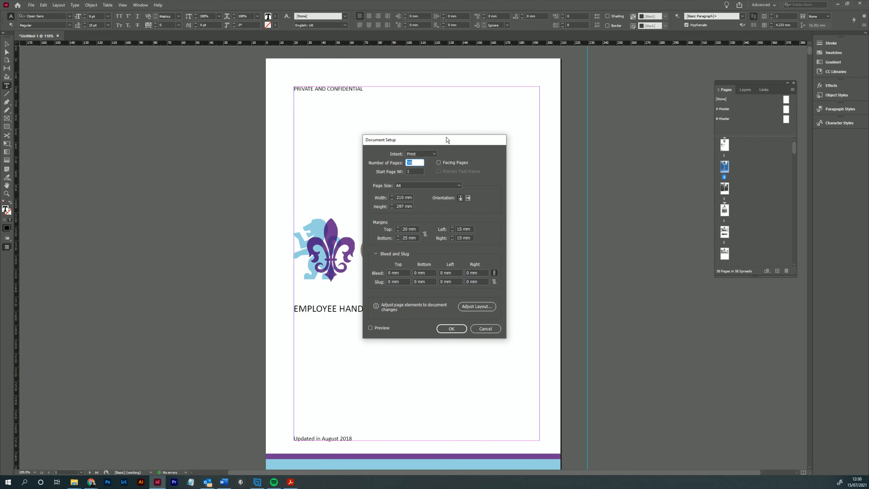
pyautogui.moveTo(446, 140); pyautogui.dragTo(335, 108)
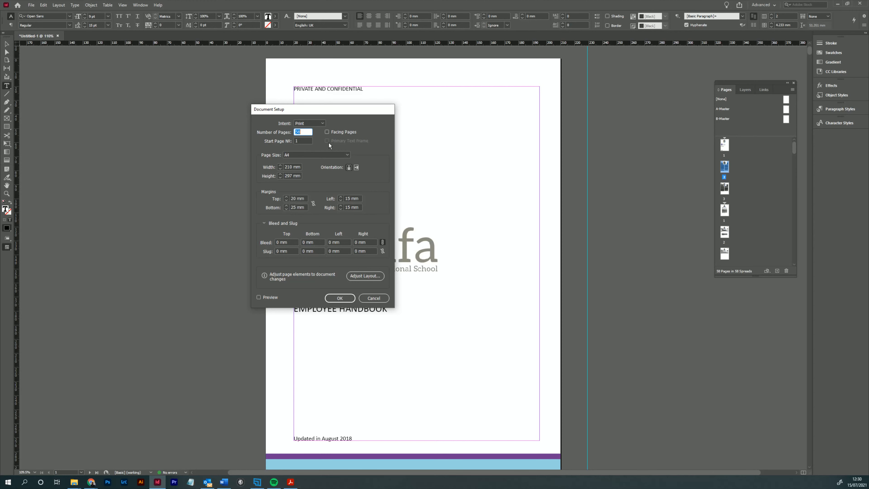
pyautogui.moveTo(339, 110); pyautogui.dragTo(176, 105)
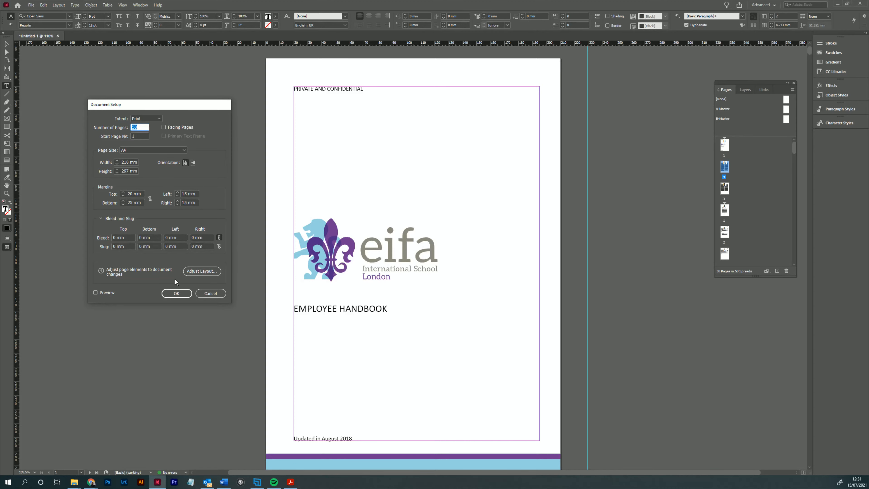
pyautogui.click(210, 294)
# - Open A-Master and B-Master in turn to examine the back to contents text and the page layout on each
pyautogui.scroll(-10, 365, 318)
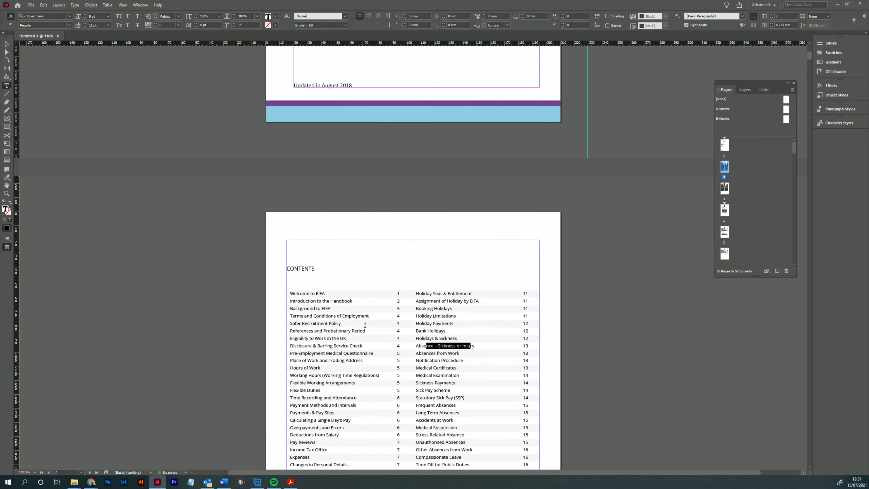
pyautogui.scroll(-1, 424, 324)
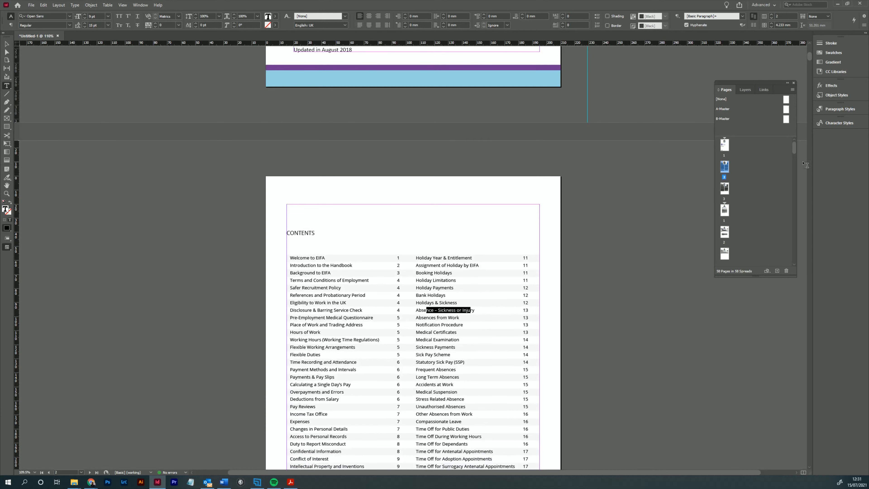
pyautogui.doubleClick(786, 110)
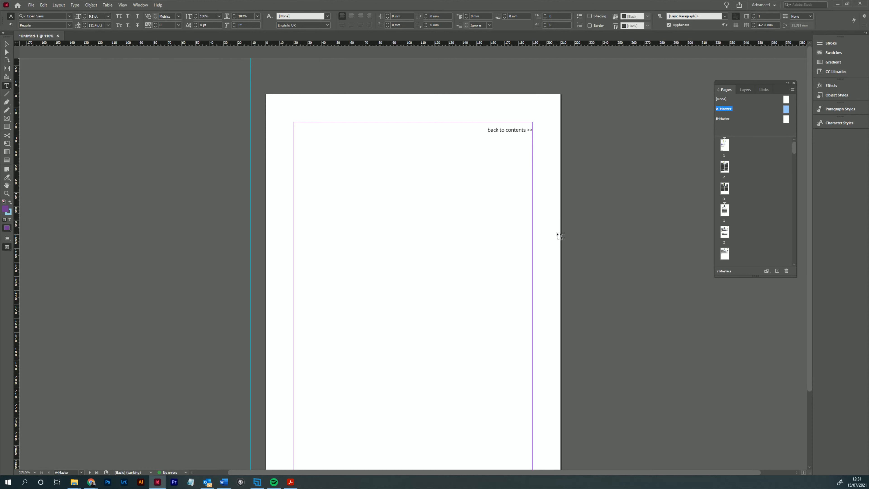
pyautogui.doubleClick(787, 119)
pyautogui.scroll(-4, 409, 302)
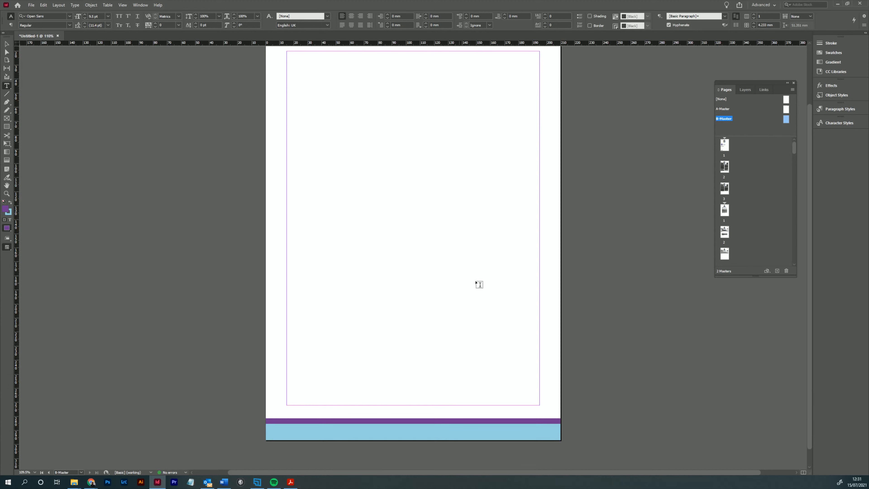
pyautogui.scroll(-1, 446, 339)
pyautogui.scroll(4, 445, 339)
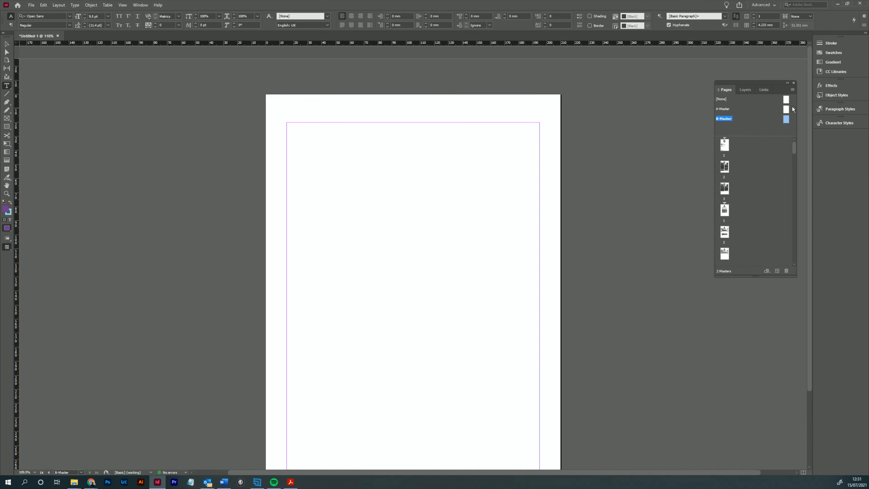
pyautogui.scroll(1, 750, 192)
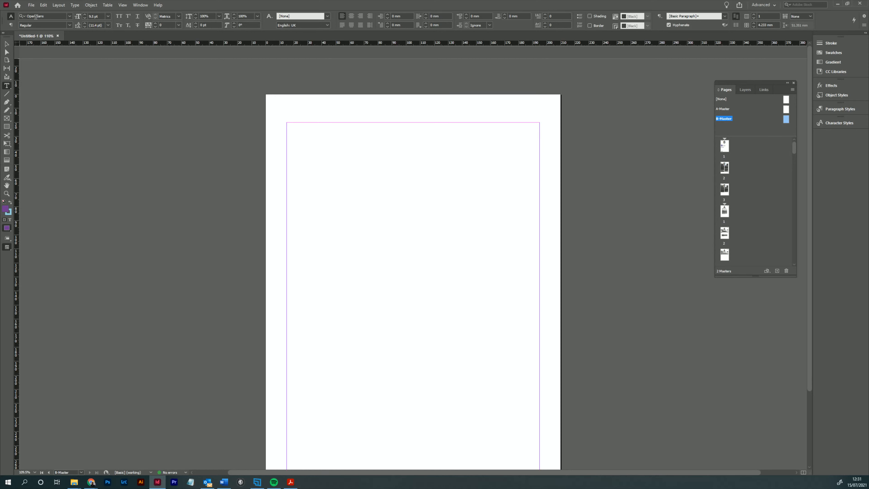
# - Examine the B-Master footer bars and the handbook's Welcome page text, page number and back to contents line
pyautogui.scroll(-3, 283, 163)
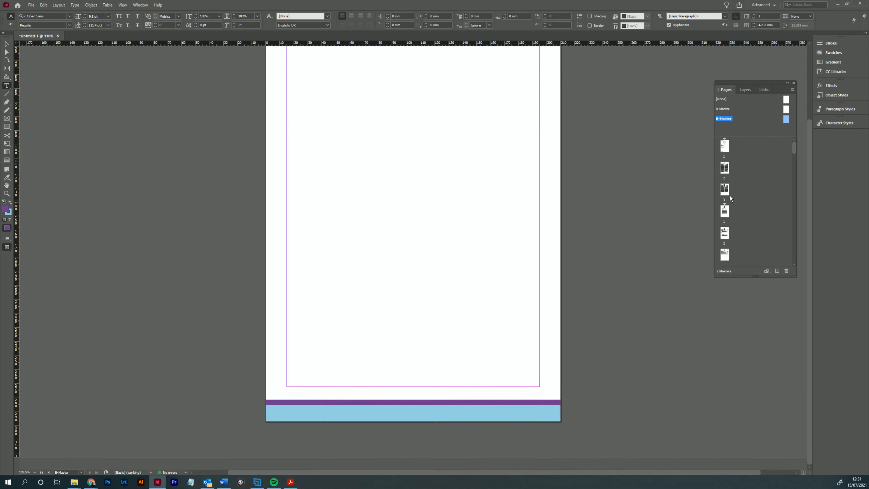
pyautogui.doubleClick(722, 189)
pyautogui.scroll(-15, 548, 247)
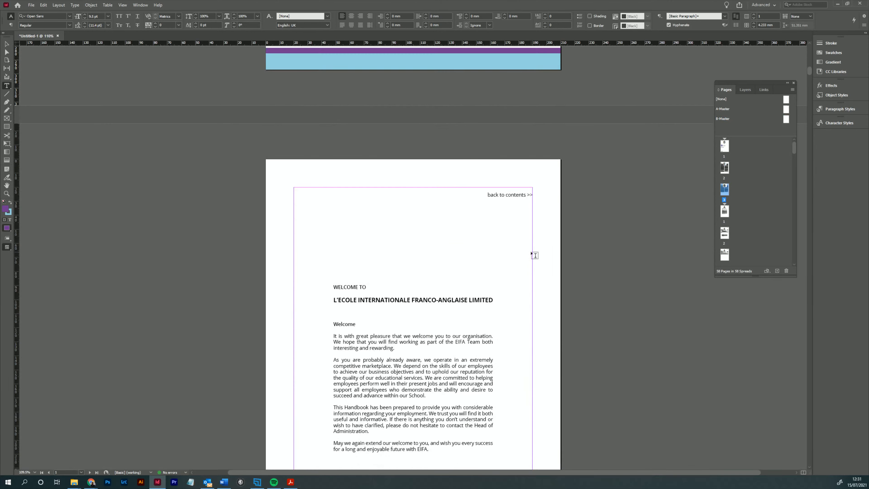
pyautogui.moveTo(349, 84); pyautogui.dragTo(402, 137)
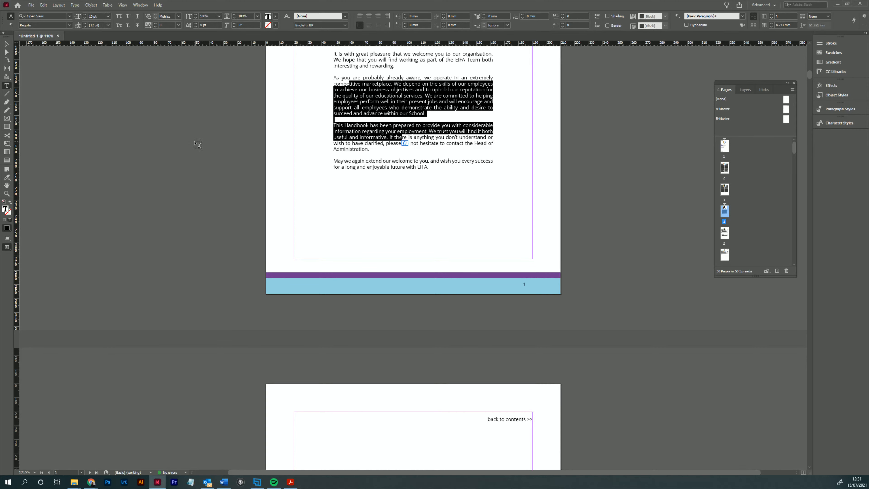
pyautogui.scroll(3, 198, 145)
# - Create a new A4 portrait document with 45 pages, facing pages off, and bottom and outside margins of 20 mm
pyautogui.click(32, 5)
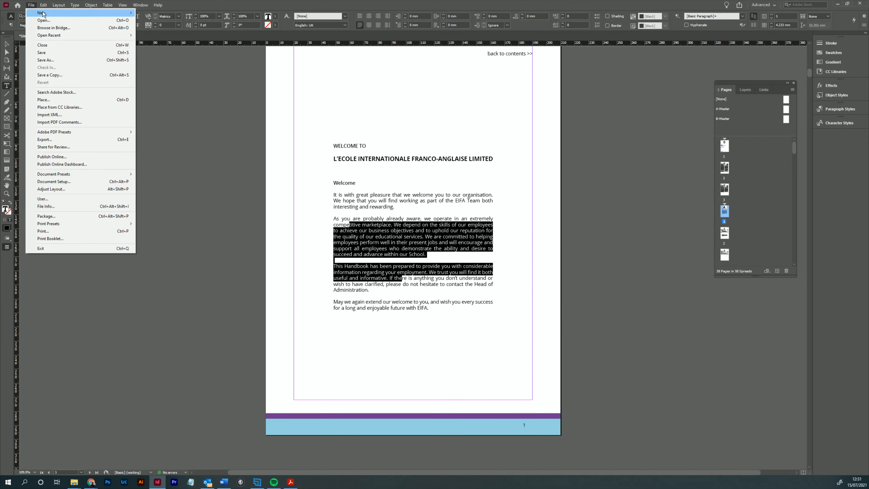
pyautogui.moveTo(42, 13)
pyautogui.click(151, 13)
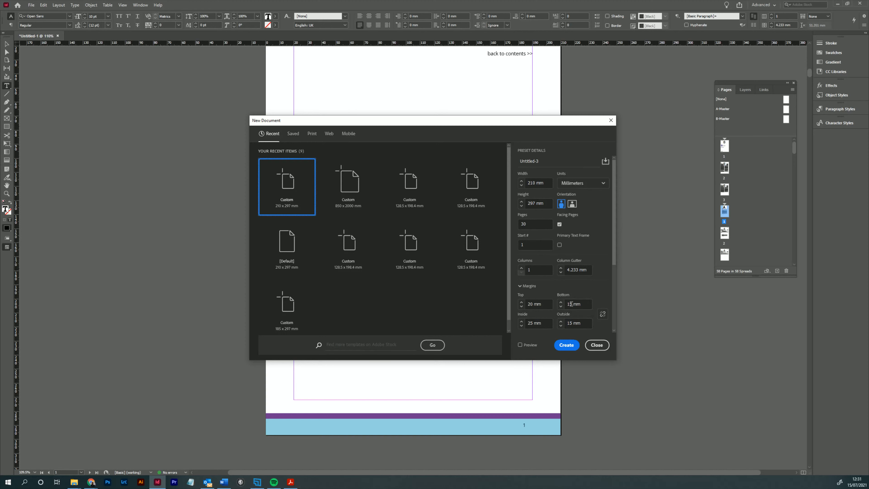
pyautogui.click(561, 303)
pyautogui.click(561, 321)
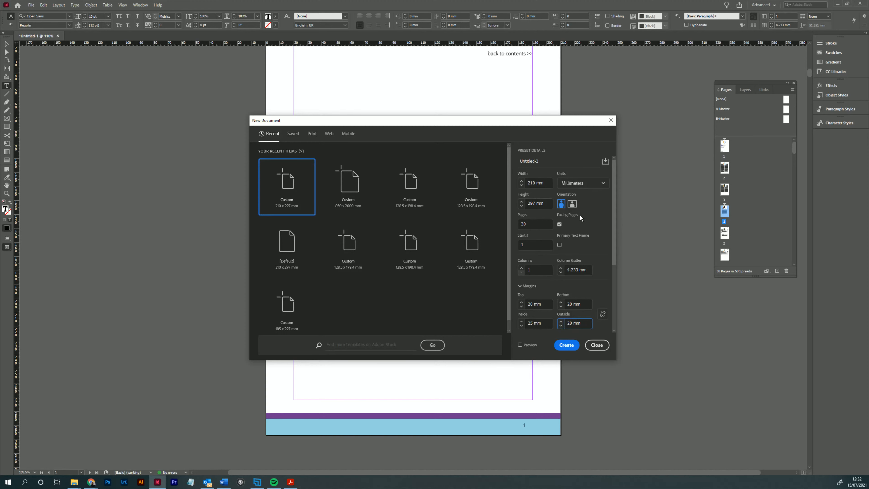
pyautogui.click(560, 224)
pyautogui.moveTo(529, 225); pyautogui.dragTo(514, 224)
pyautogui.click(565, 345)
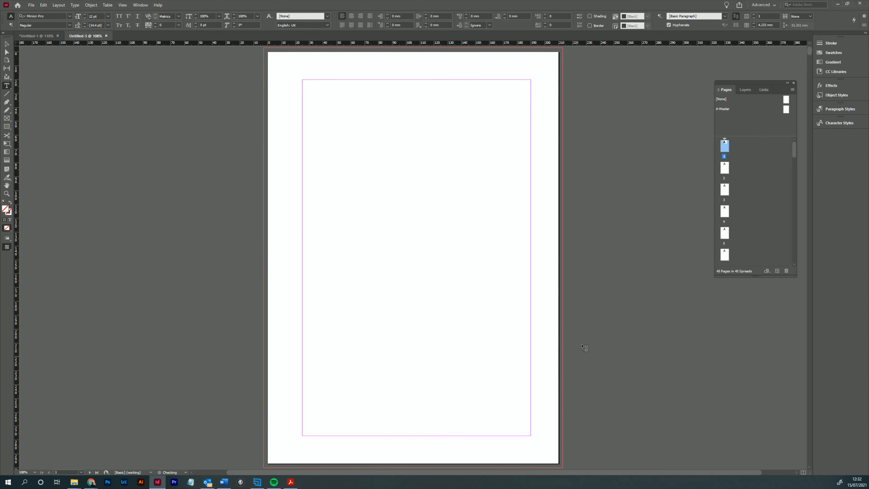
# - In the new document's setup, set the bottom margin to 25 mm and the left margin to 20 mm
pyautogui.scroll(-4, 447, 390)
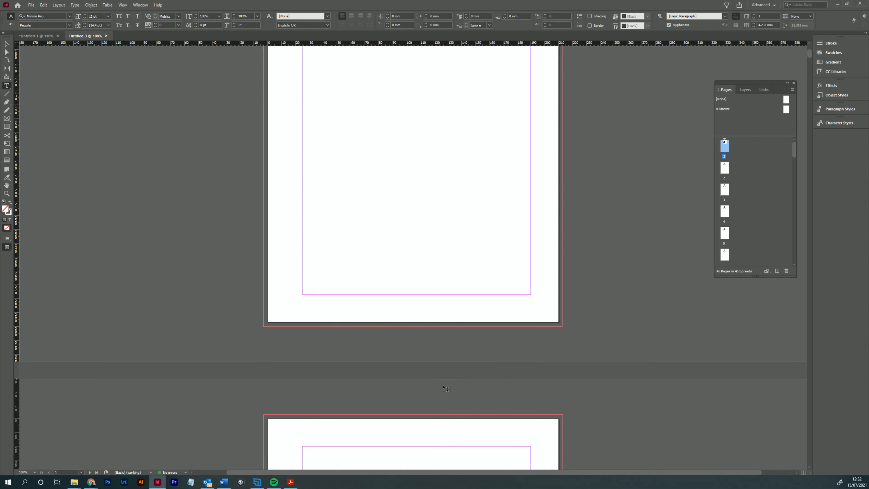
pyautogui.scroll(2, 463, 384)
pyautogui.scroll(-3, 560, 379)
pyautogui.scroll(3, 558, 382)
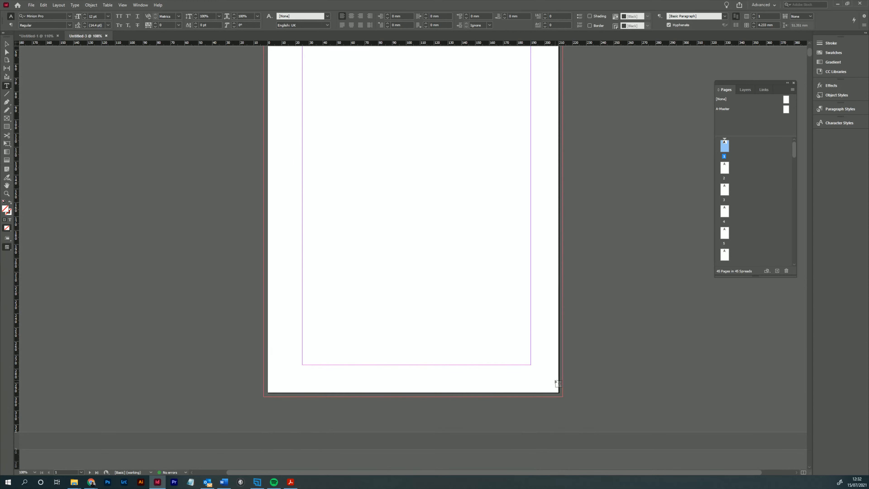
pyautogui.scroll(3, 465, 338)
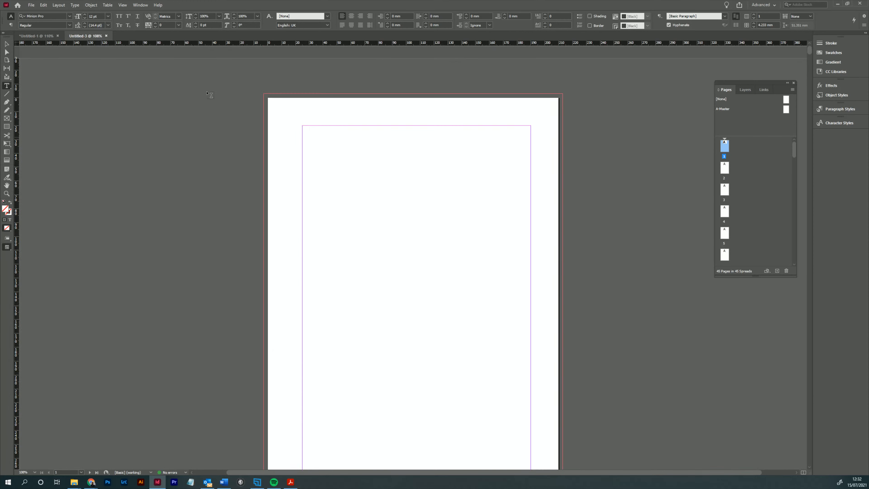
pyautogui.click(30, 5)
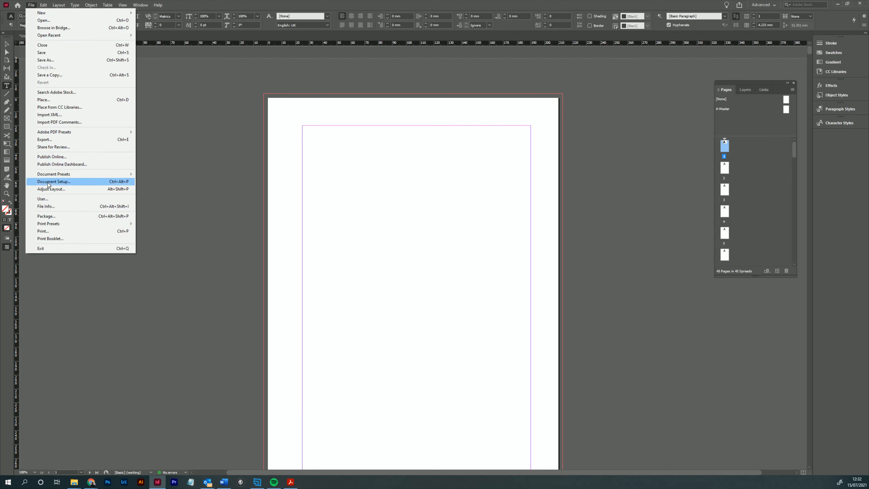
pyautogui.click(55, 182)
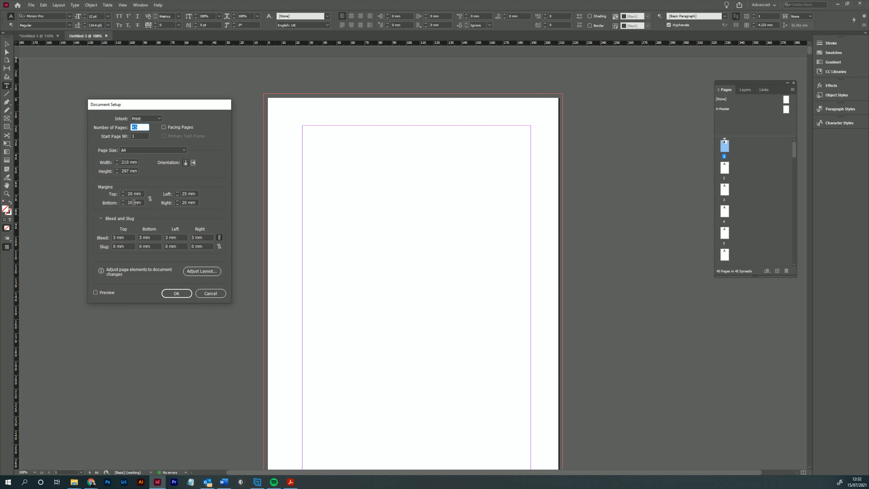
pyautogui.moveTo(134, 203); pyautogui.dragTo(130, 202)
pyautogui.write('25')
pyautogui.click(176, 293)
# - Add a second single-page A4 master with prefix B, based on no other master
pyautogui.scroll(-1, 456, 273)
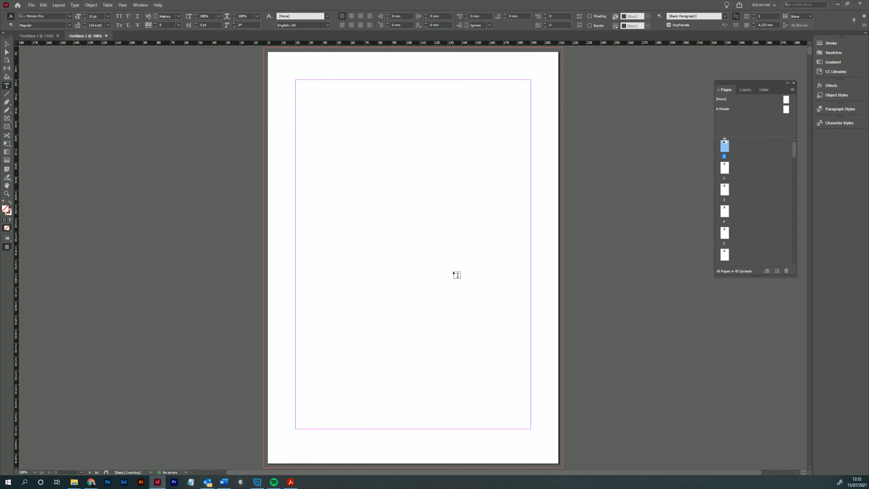
pyautogui.scroll(-3, 496, 235)
pyautogui.scroll(3, 493, 235)
pyautogui.scroll(-4, 493, 235)
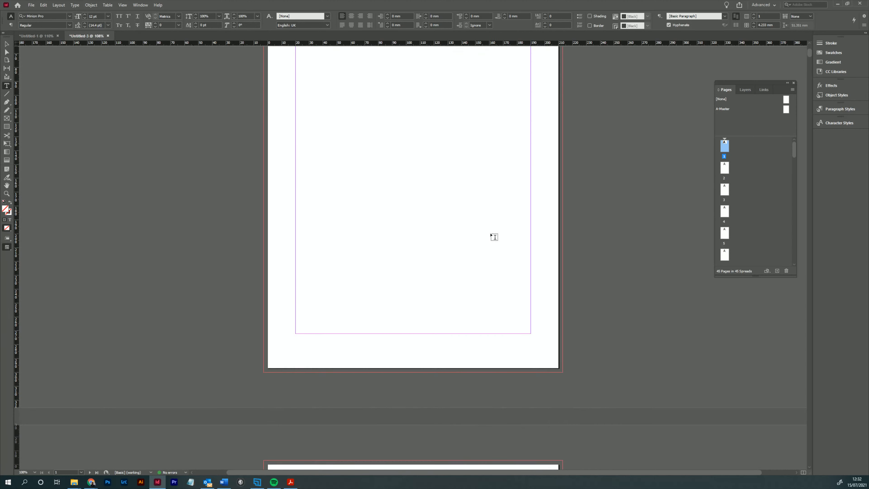
pyautogui.scroll(4, 487, 223)
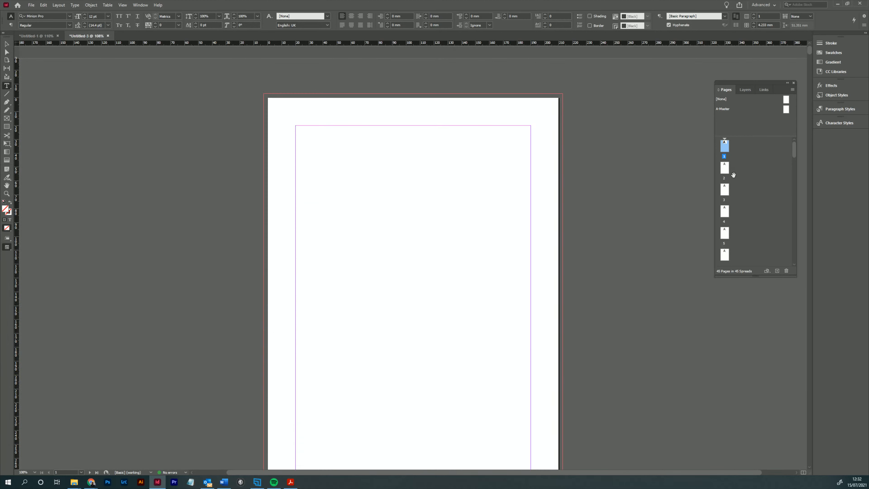
pyautogui.click(793, 89)
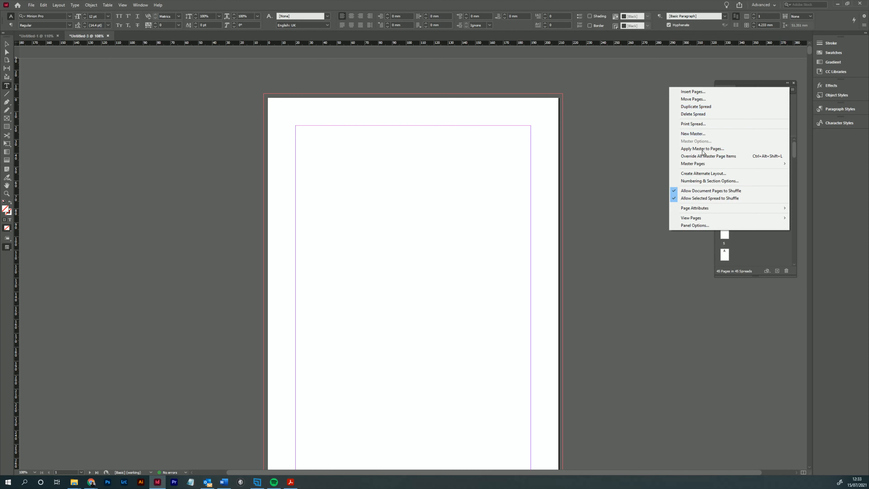
pyautogui.moveTo(700, 167)
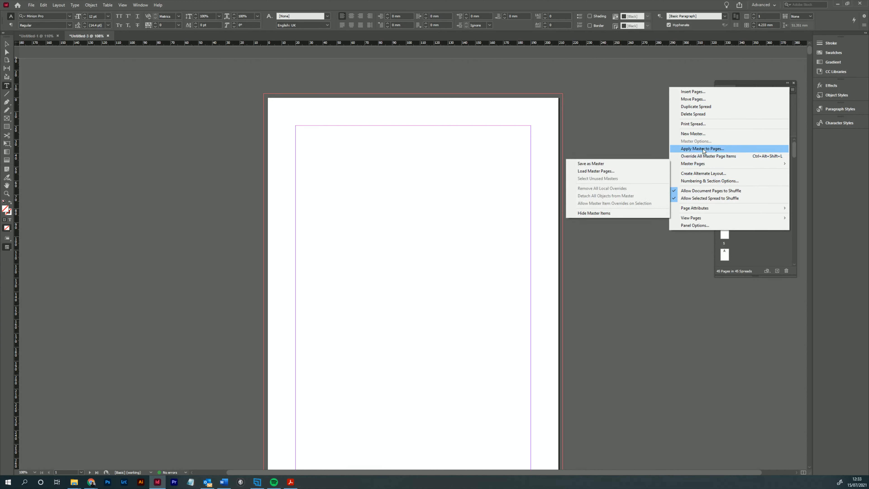
pyautogui.click(702, 134)
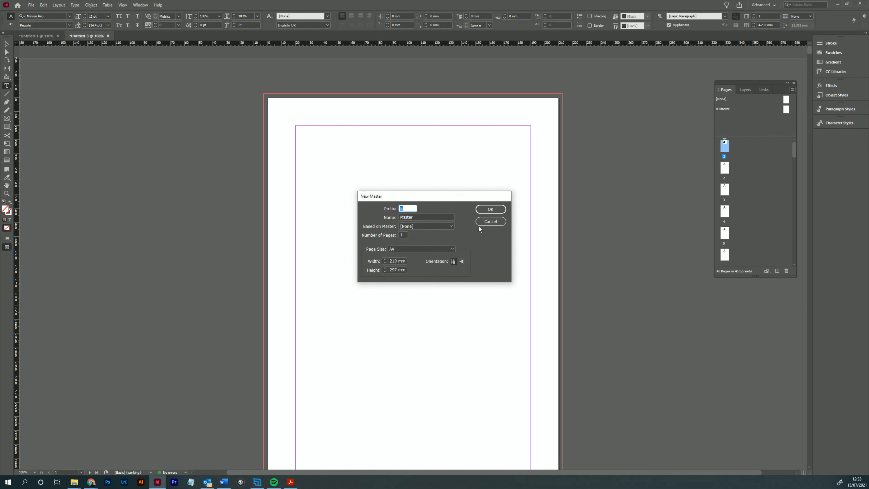
pyautogui.click(491, 209)
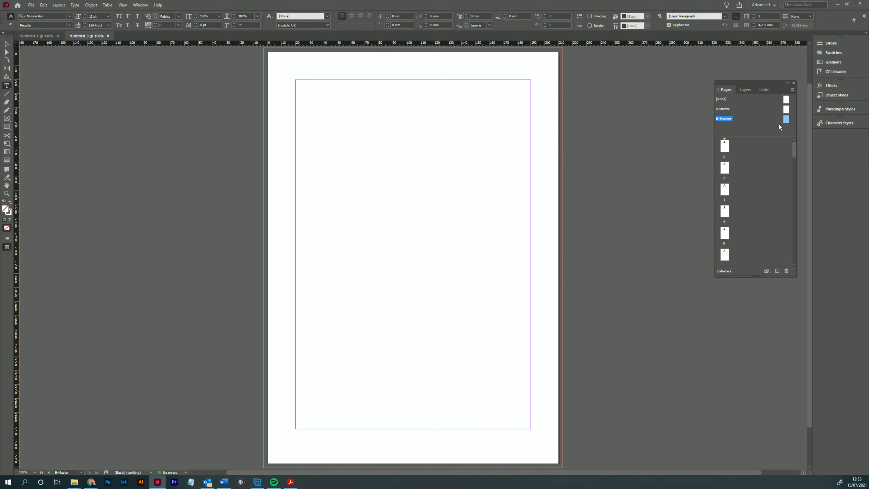
# - Open the new B-Master and set its left margin to 15 mm
pyautogui.doubleClick(786, 120)
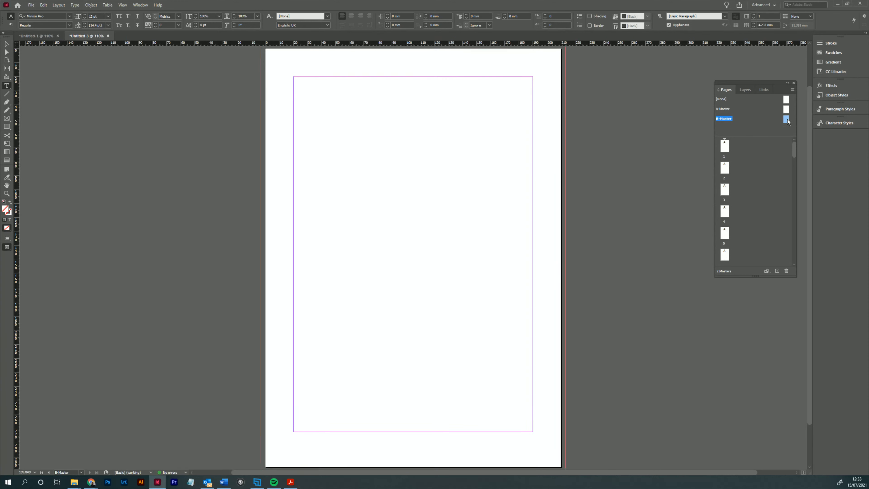
pyautogui.click(59, 4)
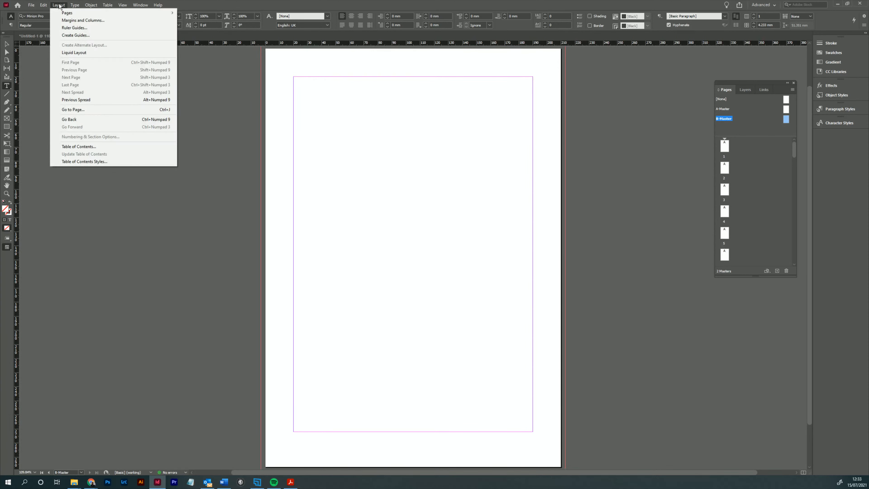
pyautogui.moveTo(68, 14)
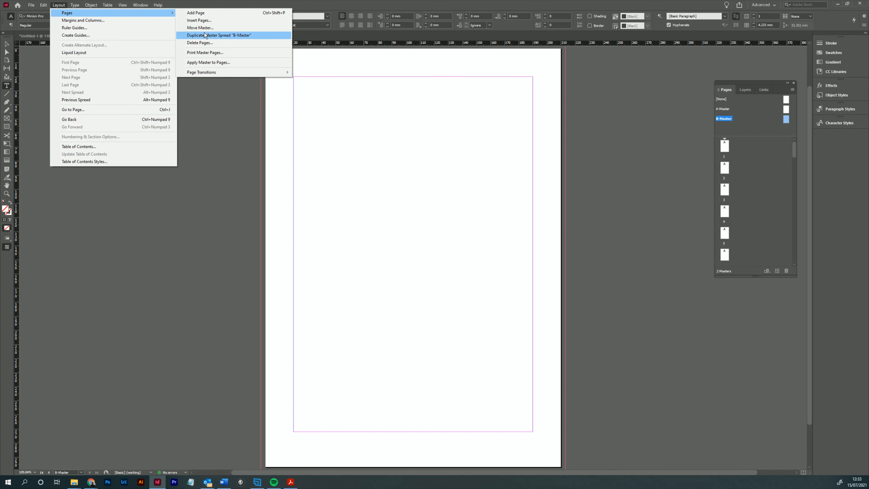
pyautogui.click(107, 20)
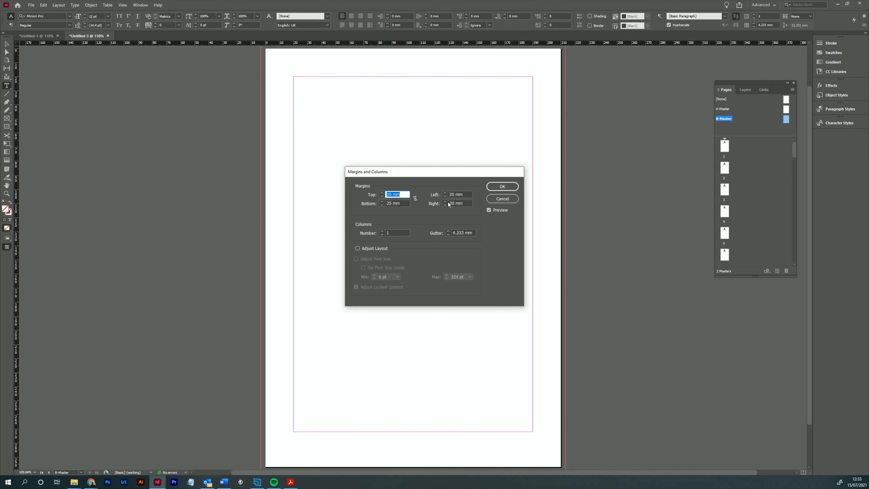
pyautogui.click(444, 195)
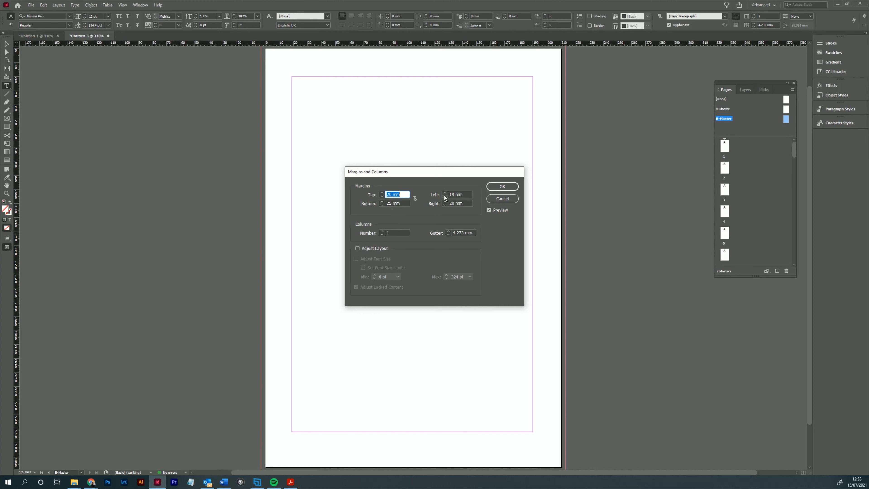
pyautogui.click(445, 194)
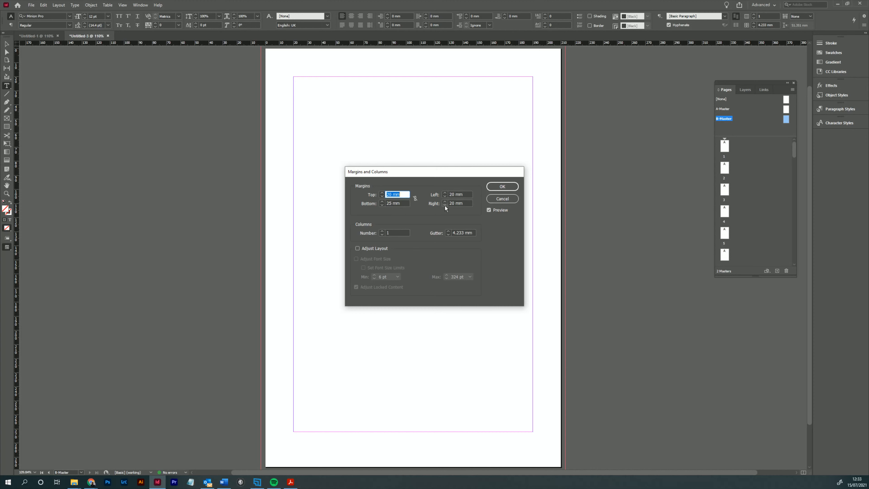
pyautogui.click(445, 196)
pyautogui.click(445, 195)
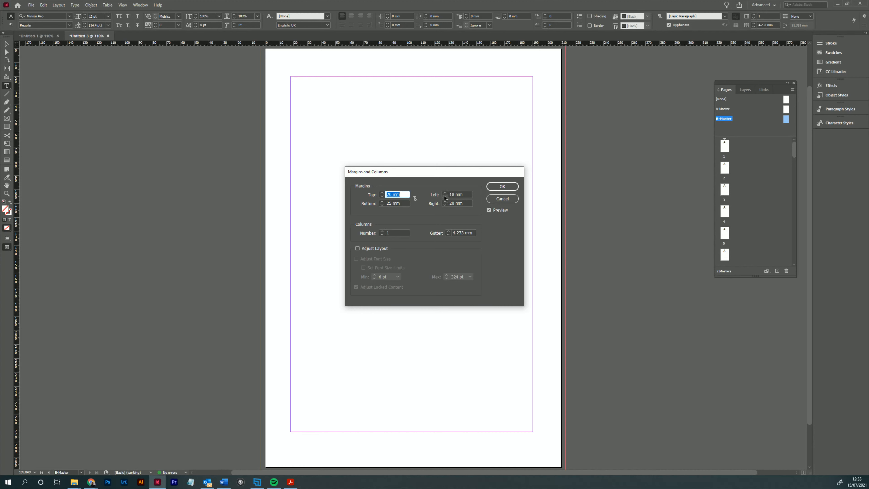
pyautogui.click(444, 195)
pyautogui.click(444, 196)
pyautogui.click(444, 197)
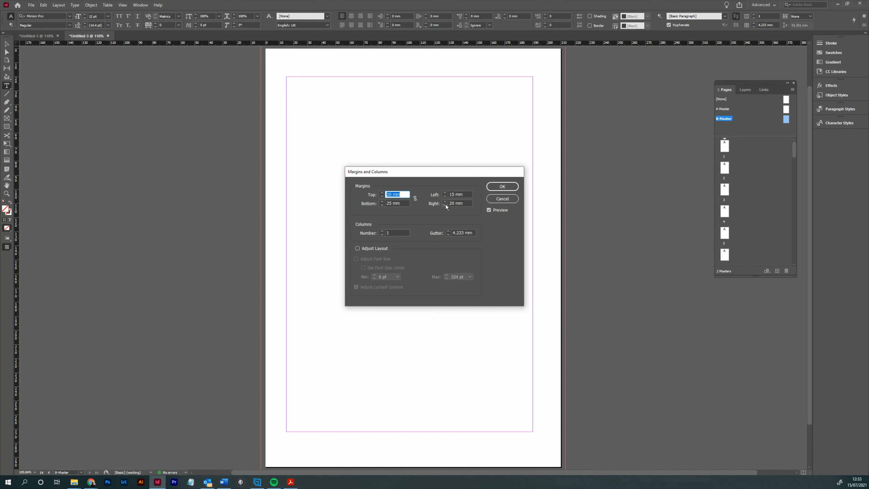
# - Set B-Master's right margin to 15 mm and apply the margin settings
pyautogui.click(446, 205)
pyautogui.click(445, 204)
pyautogui.click(445, 204)
pyautogui.click(446, 204)
pyautogui.click(446, 205)
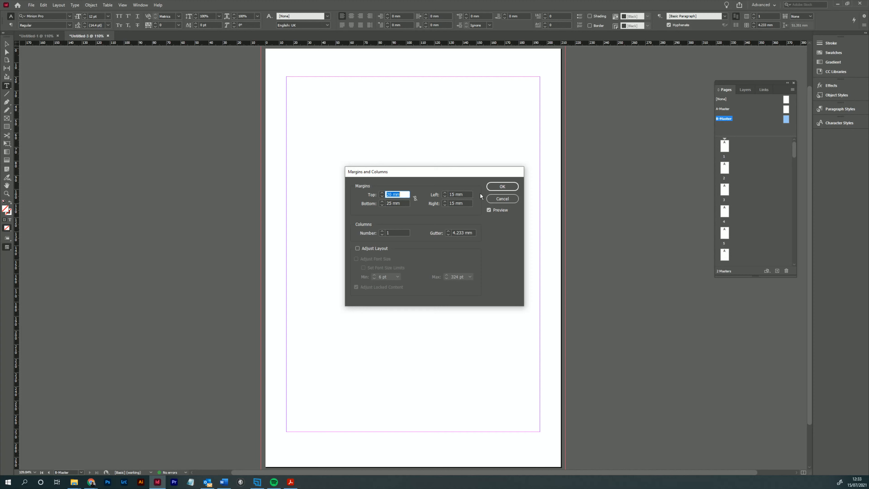
pyautogui.click(499, 186)
# - Switch to the original handbook document and review its B-Master margins and columns without changing them
pyautogui.click(35, 36)
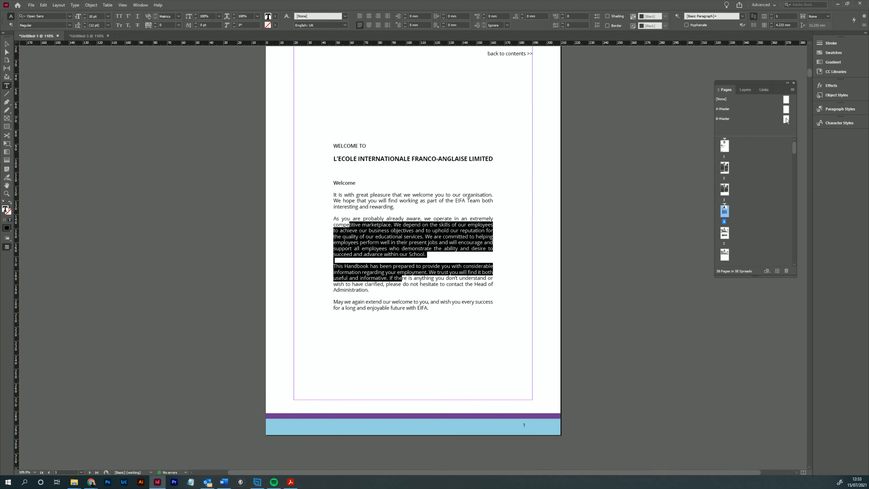
pyautogui.doubleClick(787, 119)
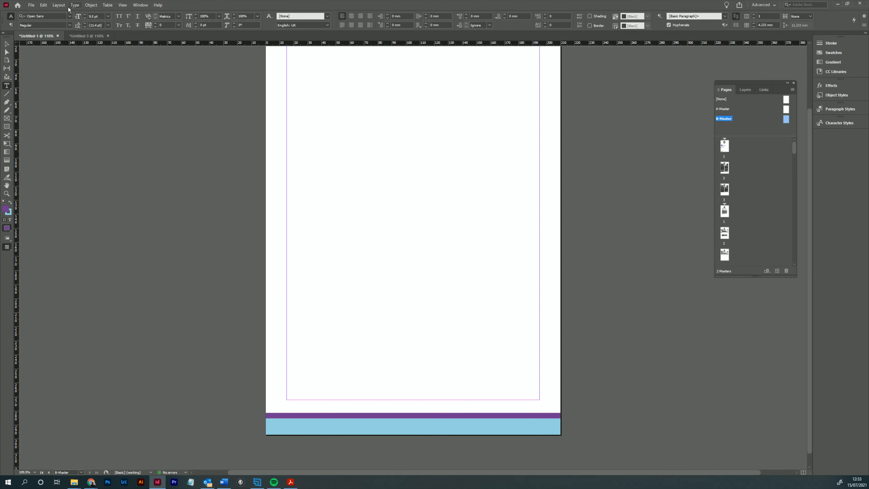
pyautogui.click(59, 5)
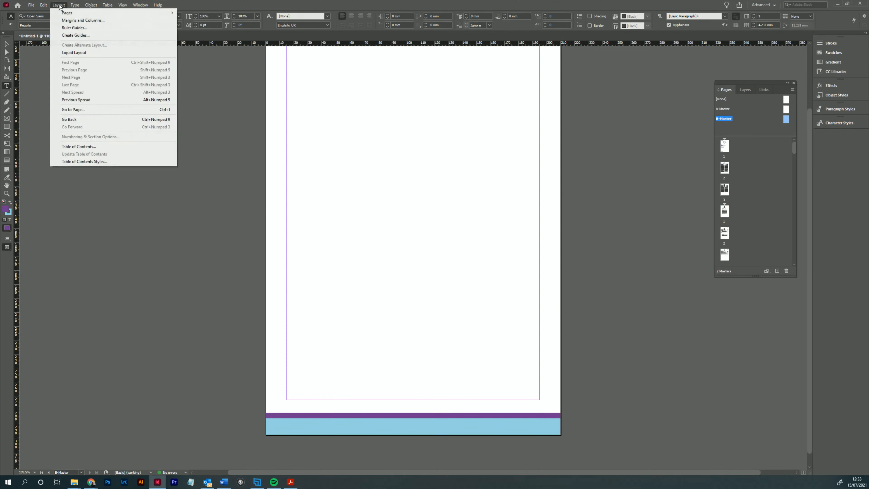
pyautogui.click(66, 20)
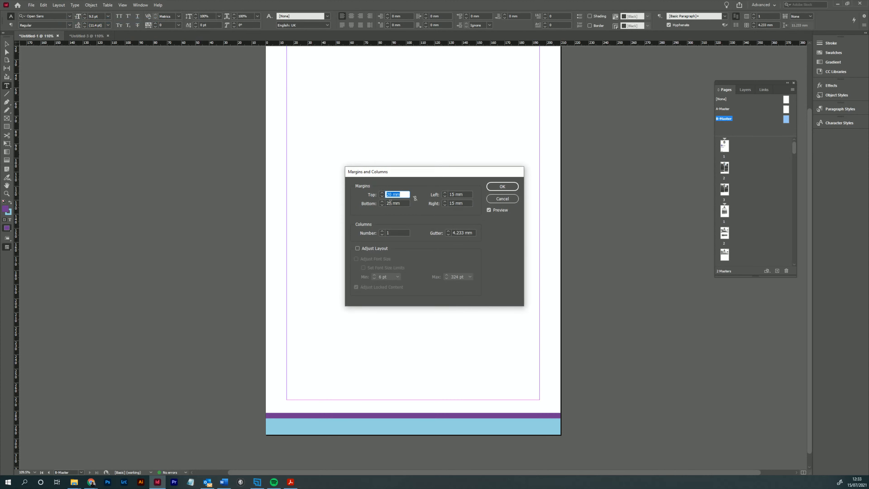
pyautogui.click(501, 199)
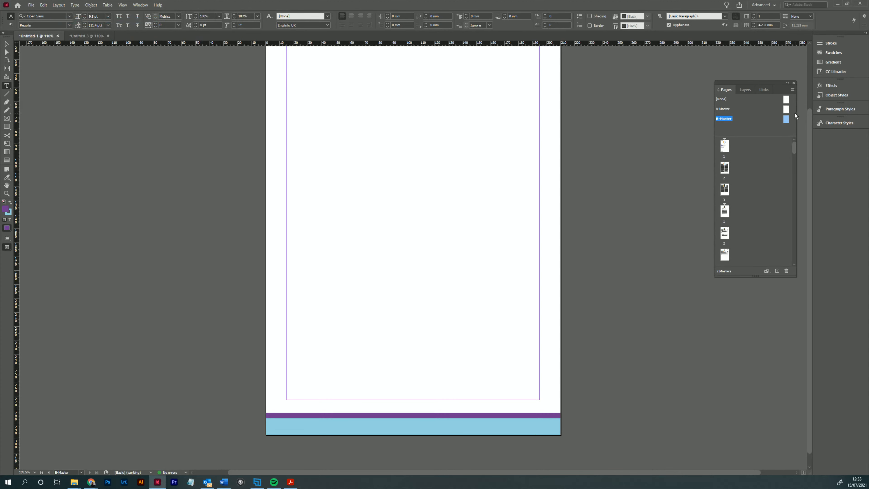
# - Open the A-Master of the original handbook document and review its margins and columns without changing them
pyautogui.doubleClick(788, 107)
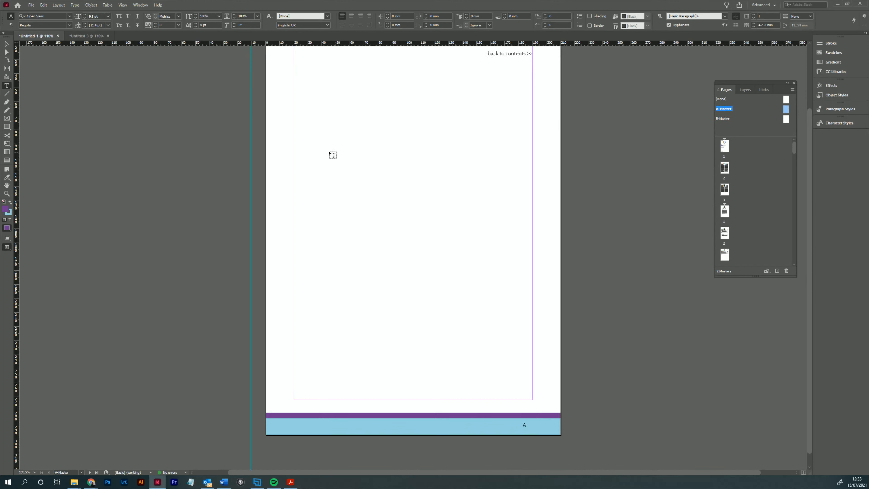
pyautogui.click(59, 5)
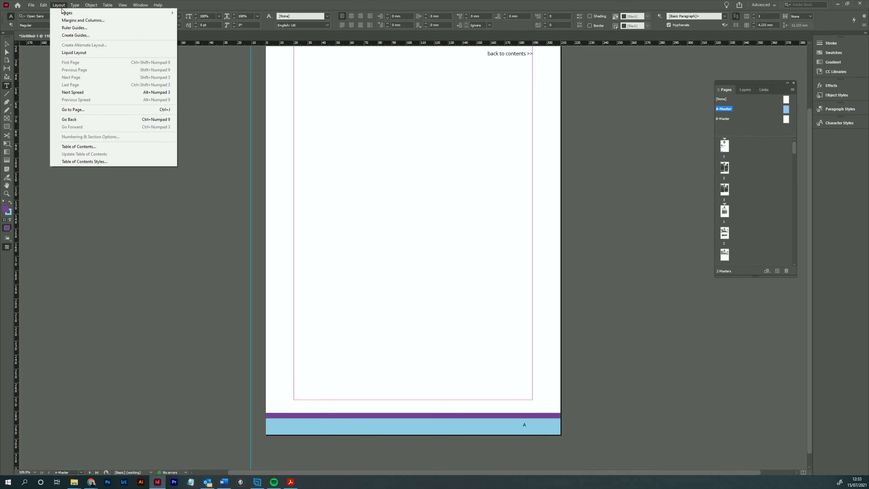
pyautogui.click(83, 20)
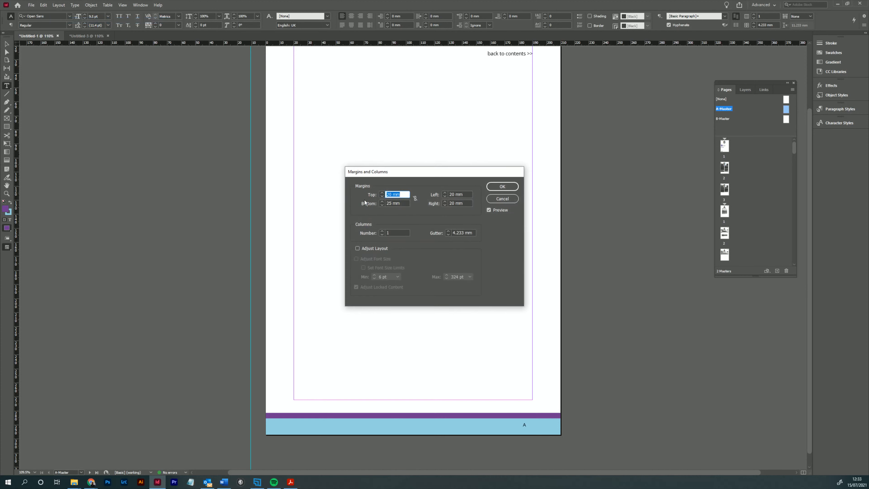
pyautogui.click(505, 198)
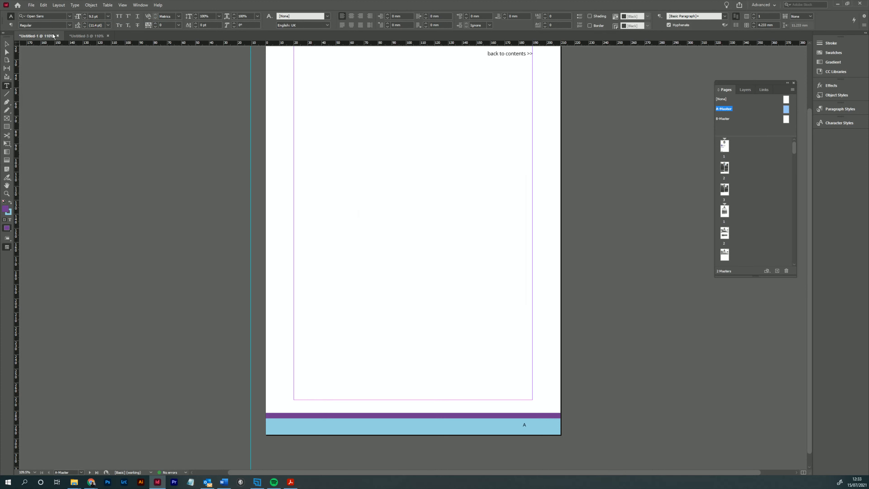
# - Switch to the new document, open its A-Master and set the text font to Open Sans Regular
pyautogui.click(87, 36)
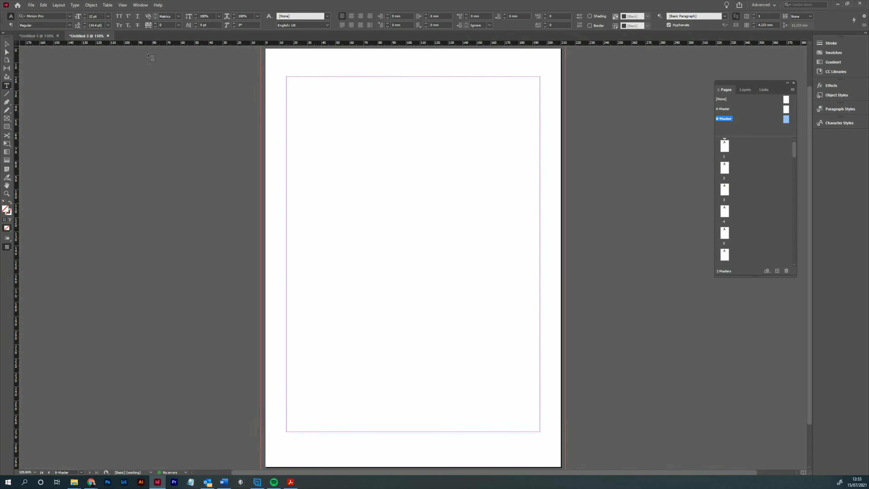
pyautogui.doubleClick(787, 109)
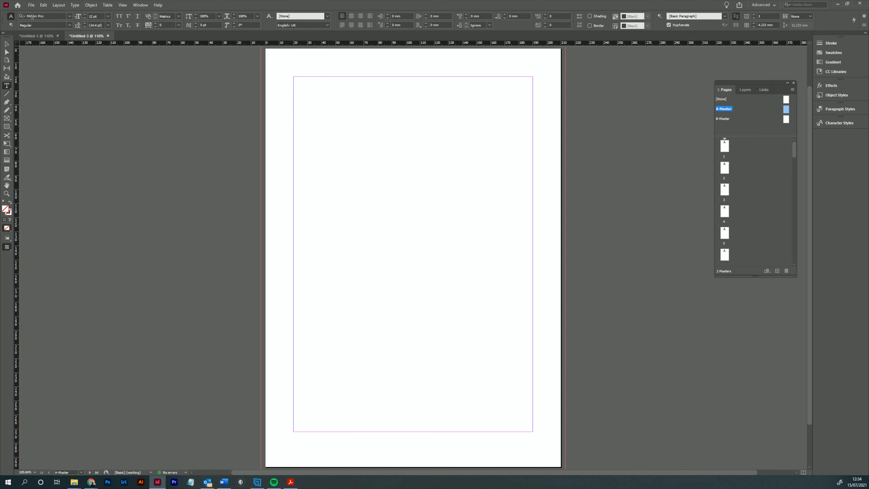
pyautogui.click(68, 17)
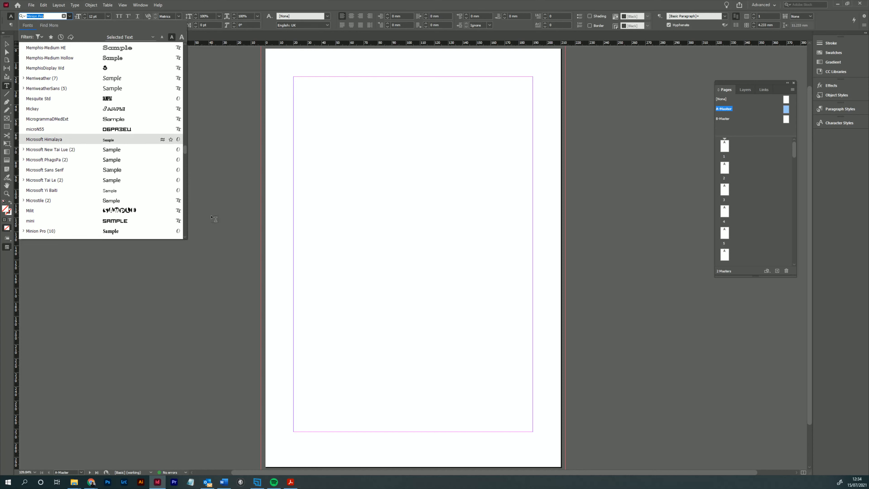
pyautogui.write('open')
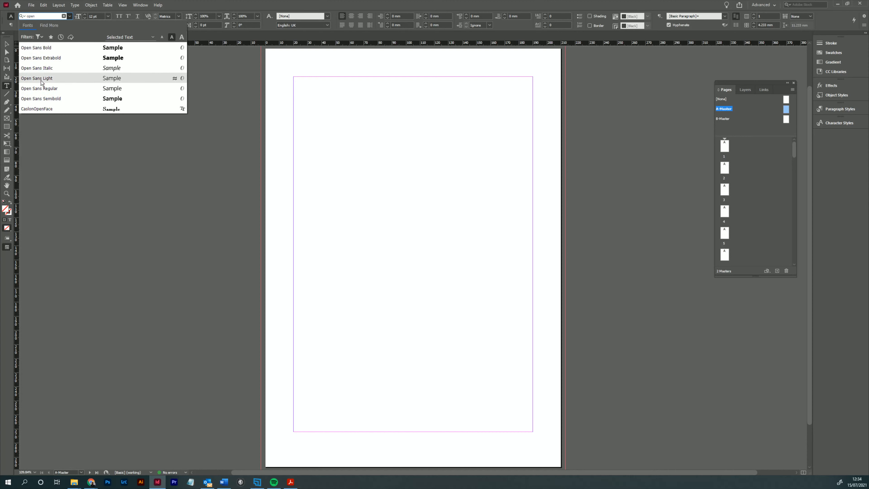
pyautogui.click(47, 90)
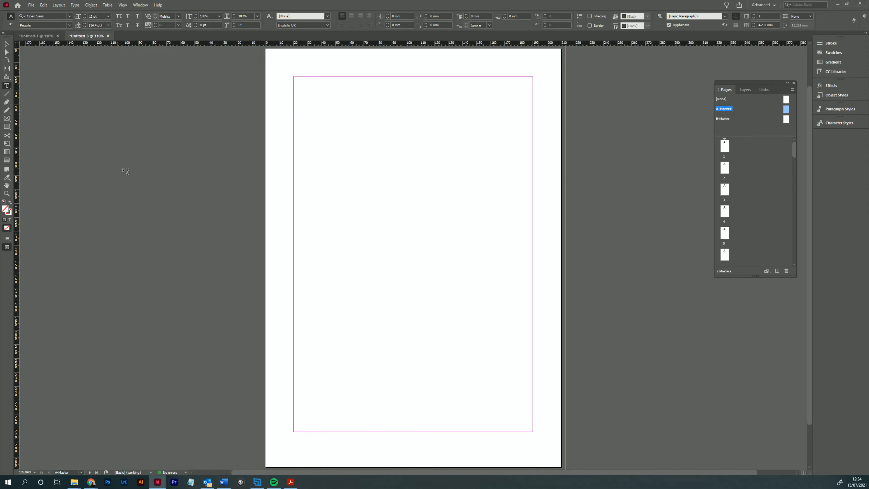